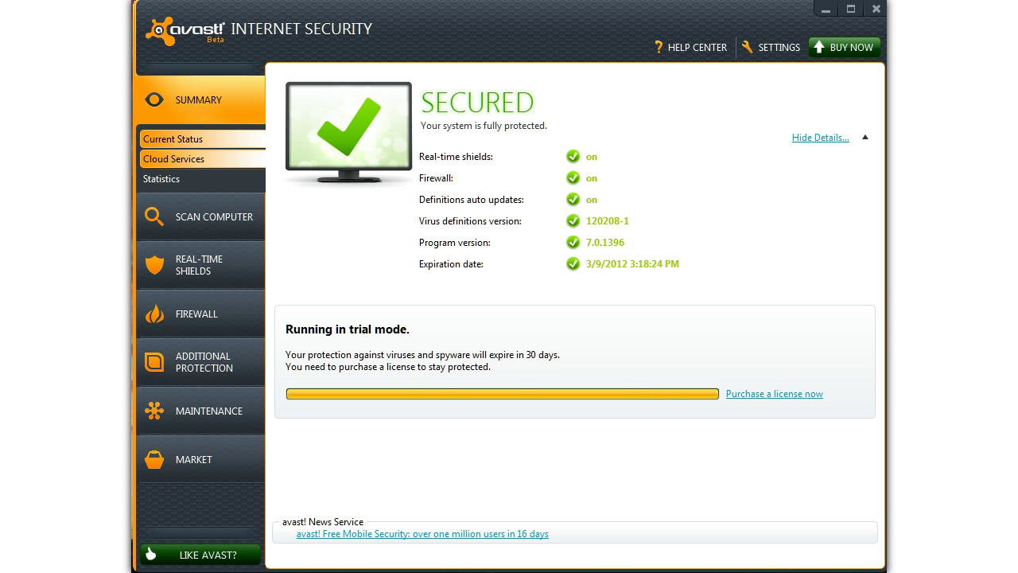
Review the Cloud Services status page and its reputation services and streaming updates settings, leaving them as they are
{"action": "left_click", "coordinate": [173, 158]}
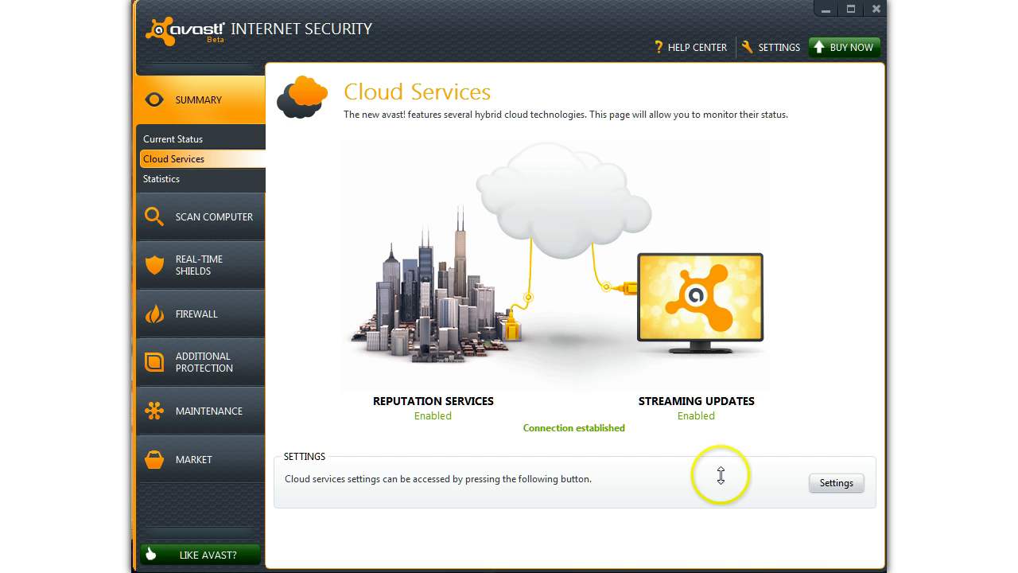
{"action": "left_click", "coordinate": [836, 483]}
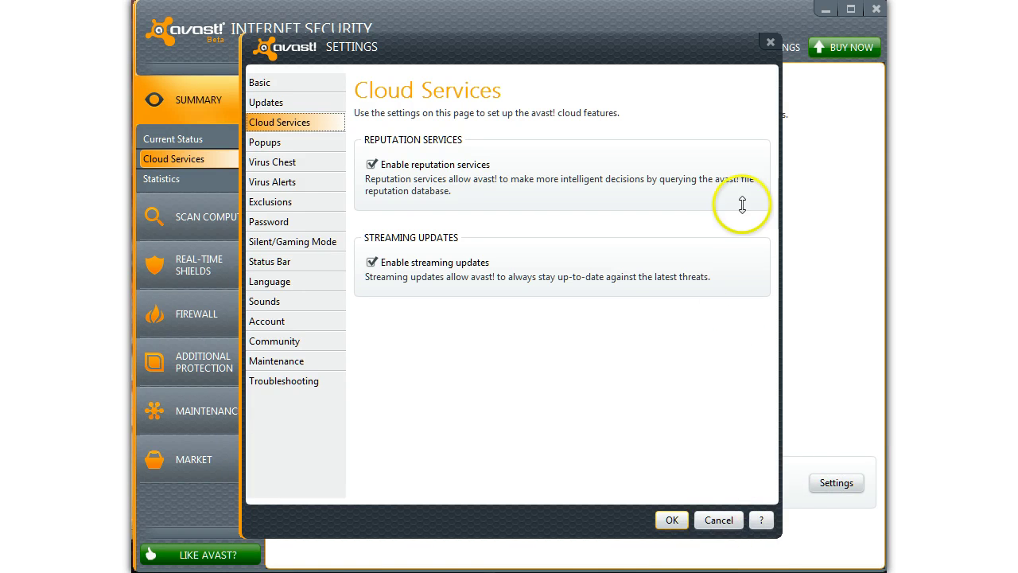
{"action": "left_click", "coordinate": [768, 42]}
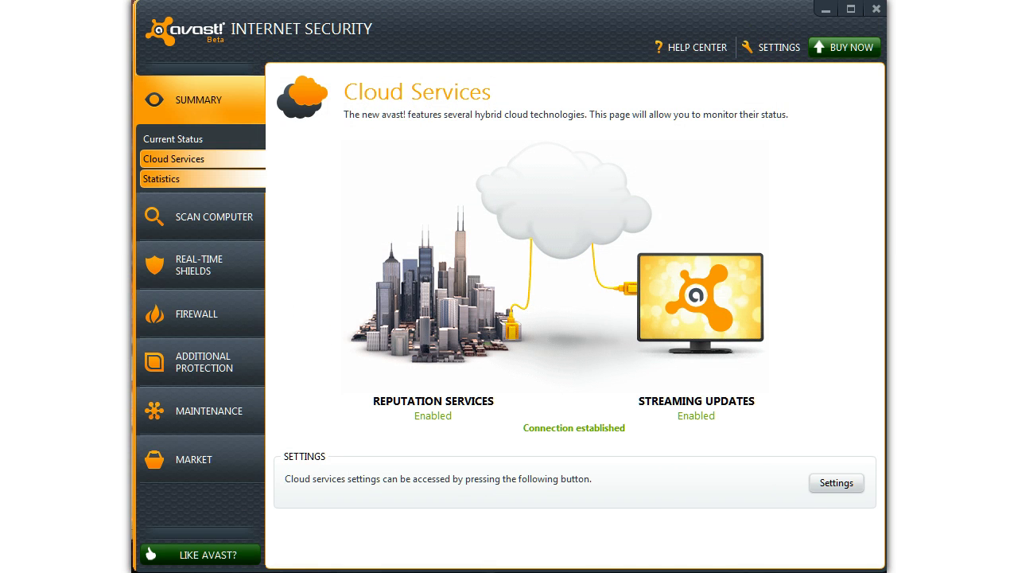
Show the File System Shield statistics for the time period Today
{"action": "left_click", "coordinate": [167, 178]}
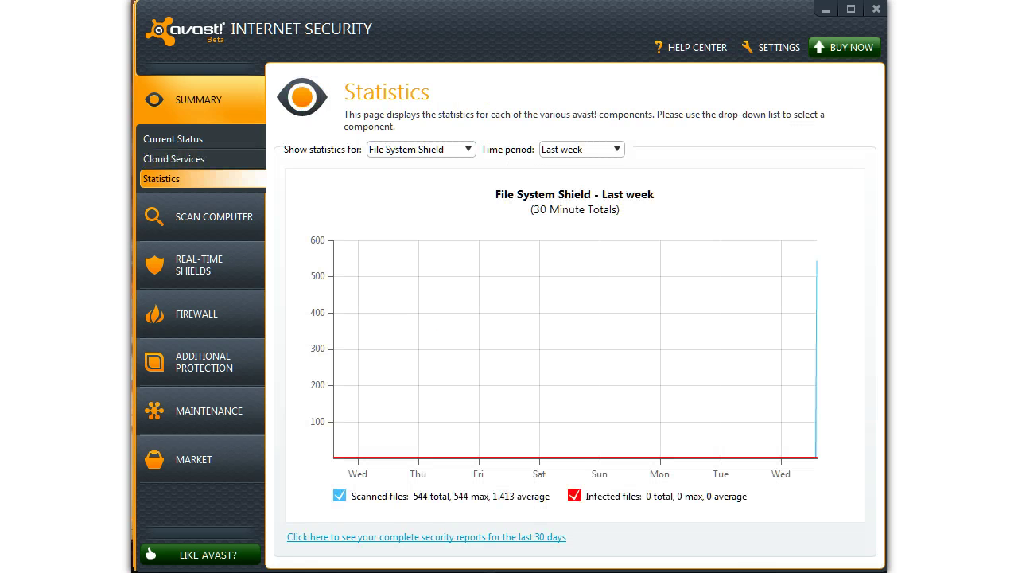
{"action": "left_click", "coordinate": [618, 150]}
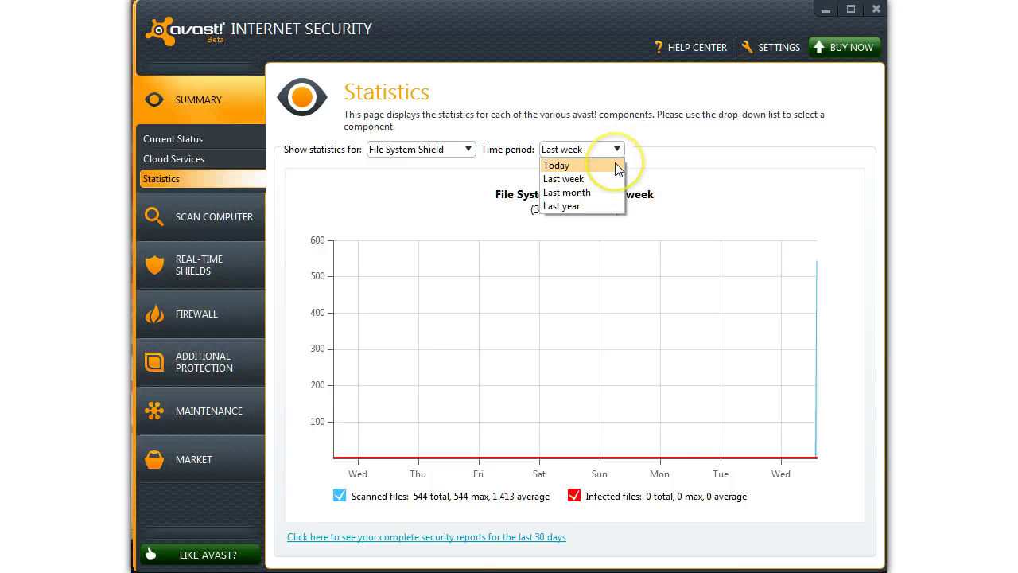
{"action": "left_click", "coordinate": [618, 165]}
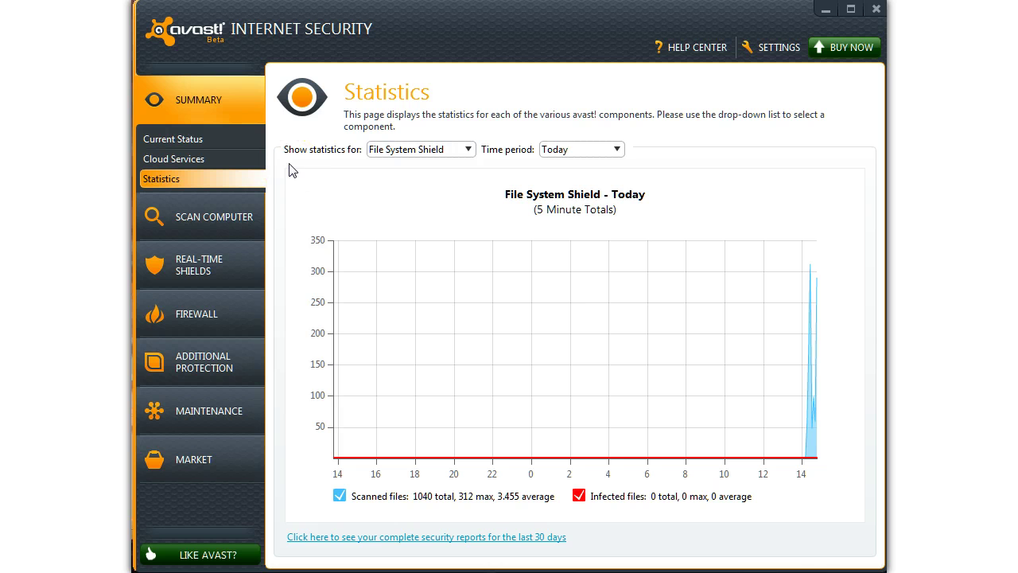
View today's statistics for the Mail Shield, Web Shield, P2P Shield and IM Shield in turn
{"action": "left_click", "coordinate": [469, 150]}
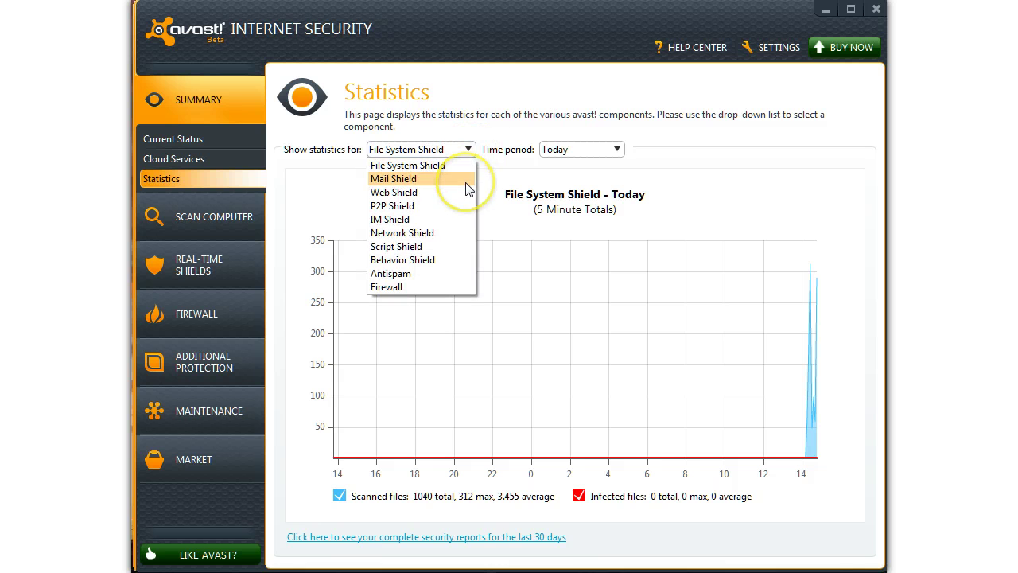
{"action": "left_click", "coordinate": [468, 183]}
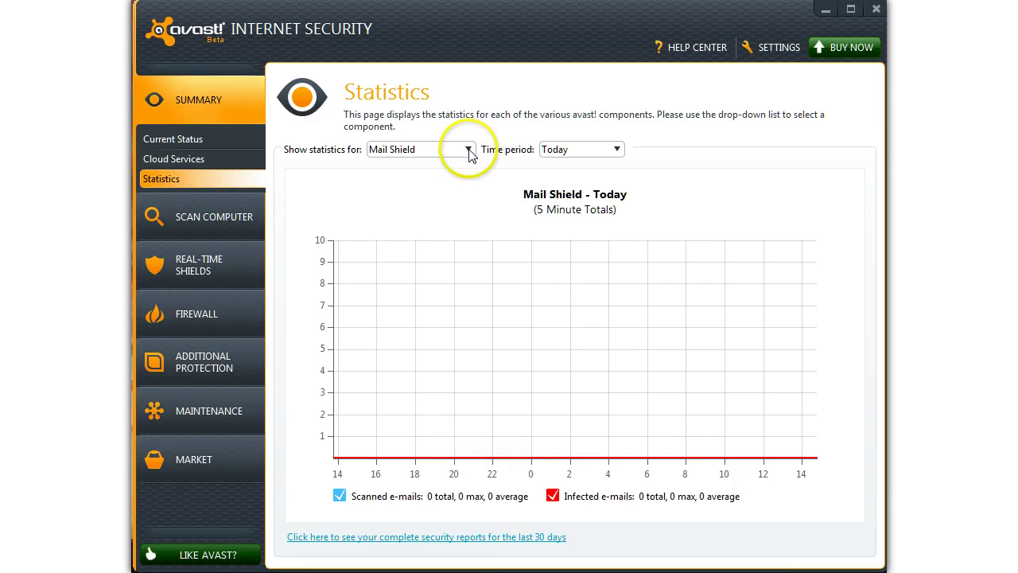
{"action": "left_click", "coordinate": [469, 151]}
{"action": "left_click", "coordinate": [466, 192]}
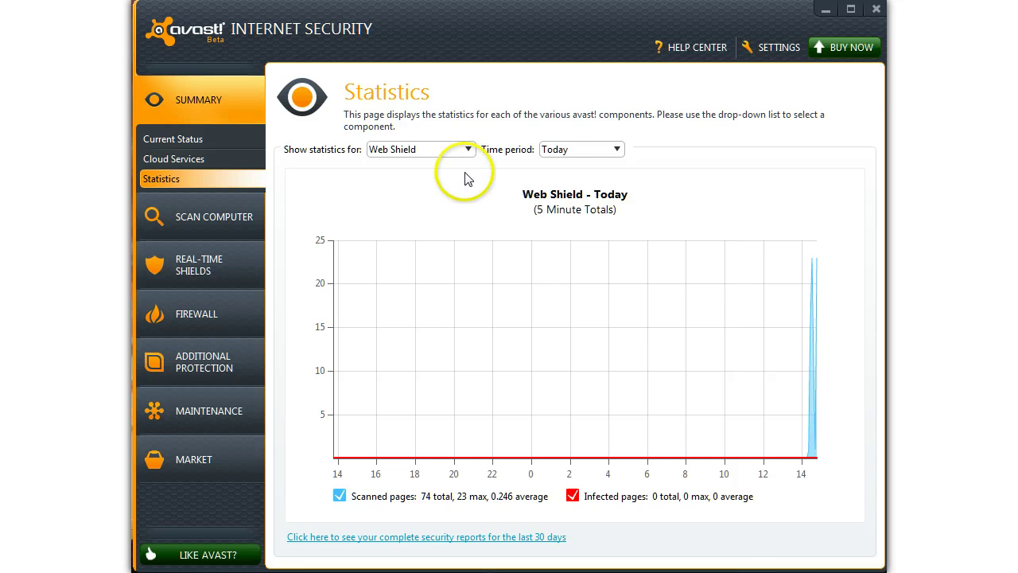
{"action": "left_click", "coordinate": [469, 150]}
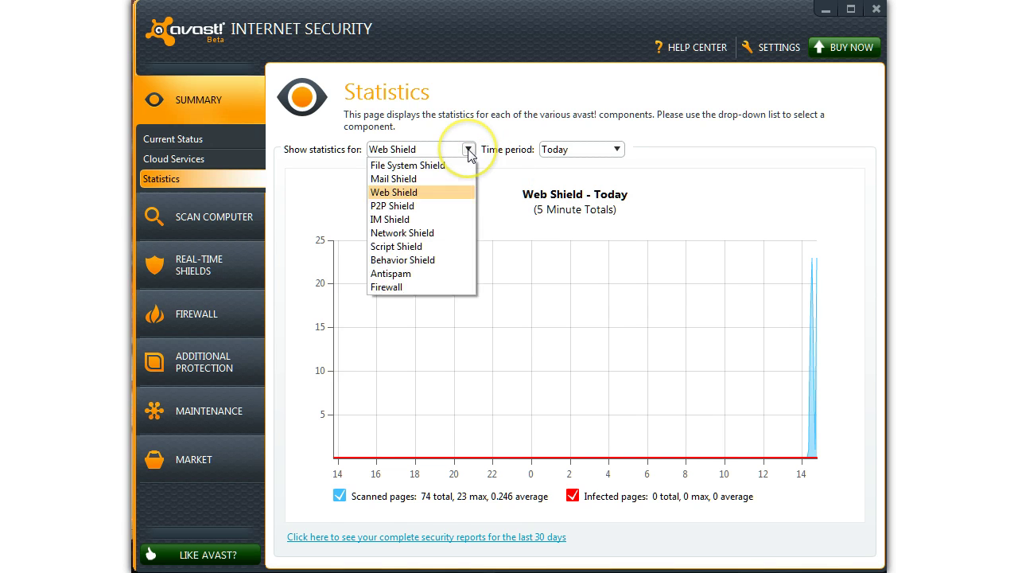
{"action": "left_click", "coordinate": [455, 207]}
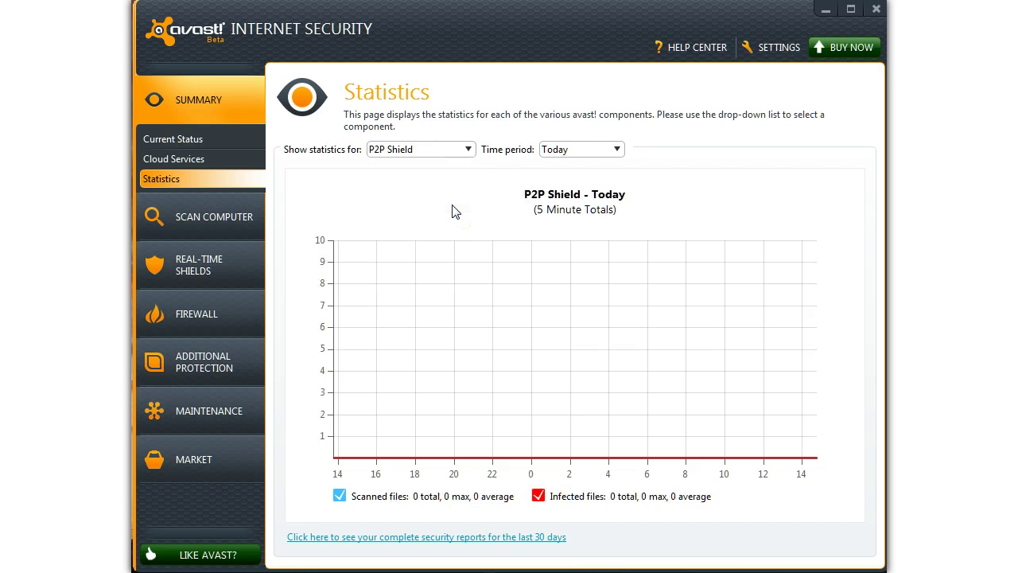
{"action": "left_click", "coordinate": [468, 152]}
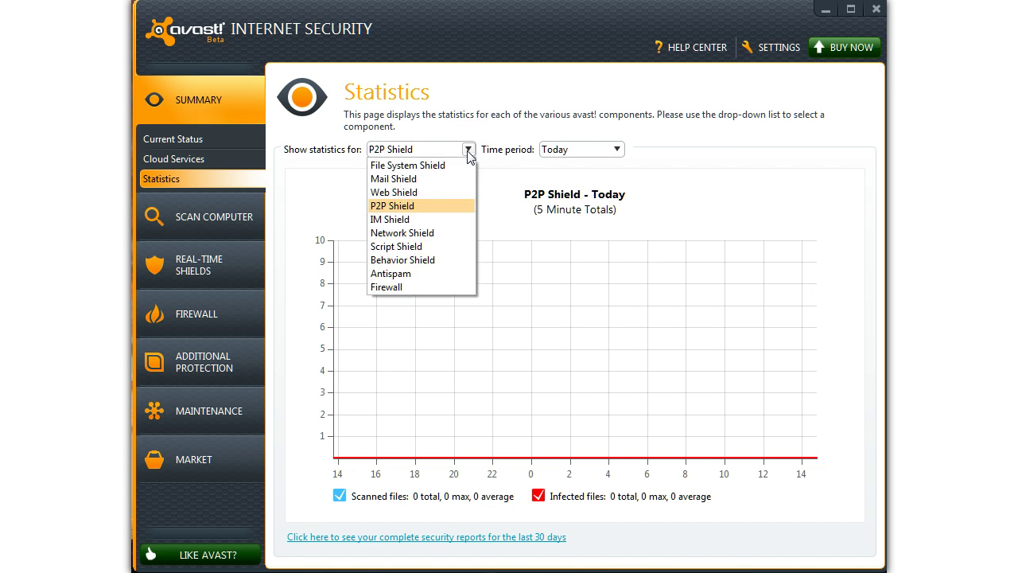
{"action": "left_click", "coordinate": [458, 220]}
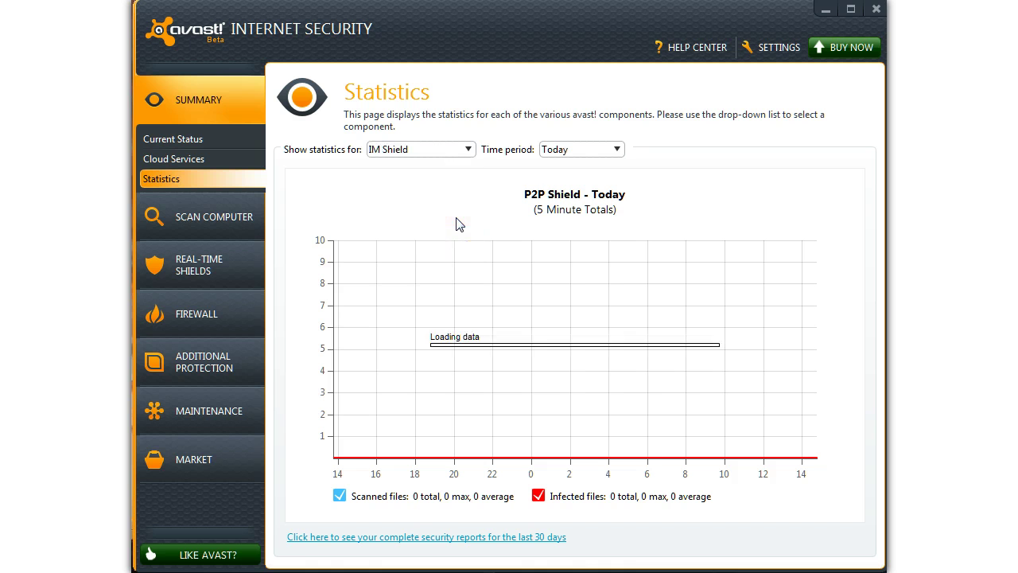
View today's statistics for the Network Shield, Script Shield and Behavior Shield in turn
{"action": "left_click", "coordinate": [468, 151]}
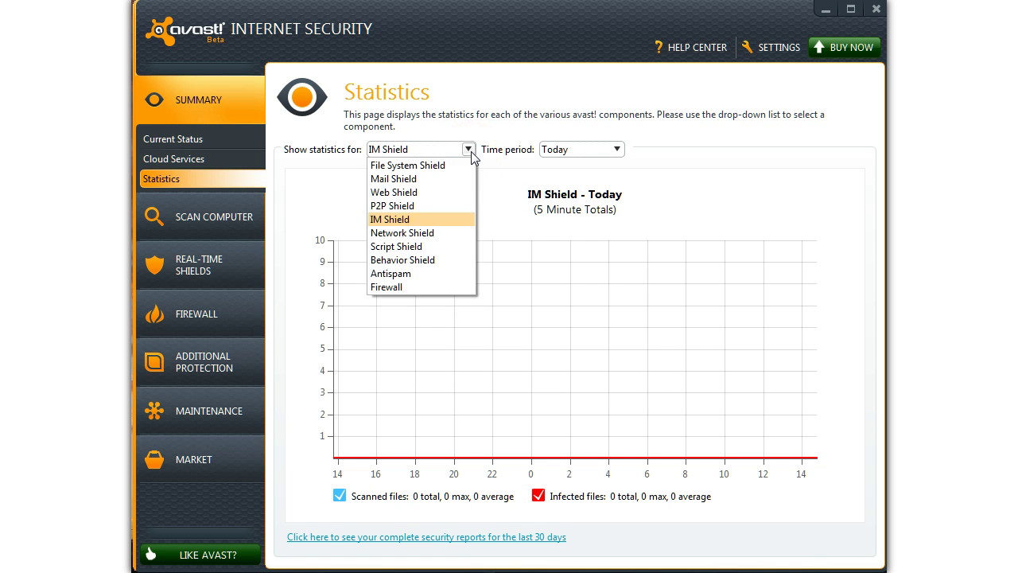
{"action": "left_click", "coordinate": [409, 233]}
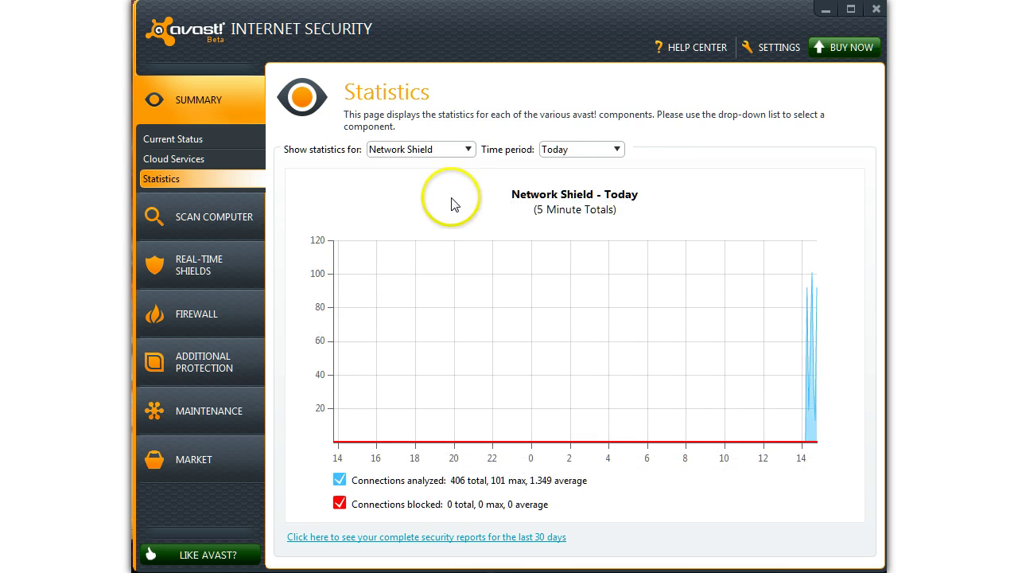
{"action": "left_click", "coordinate": [468, 151]}
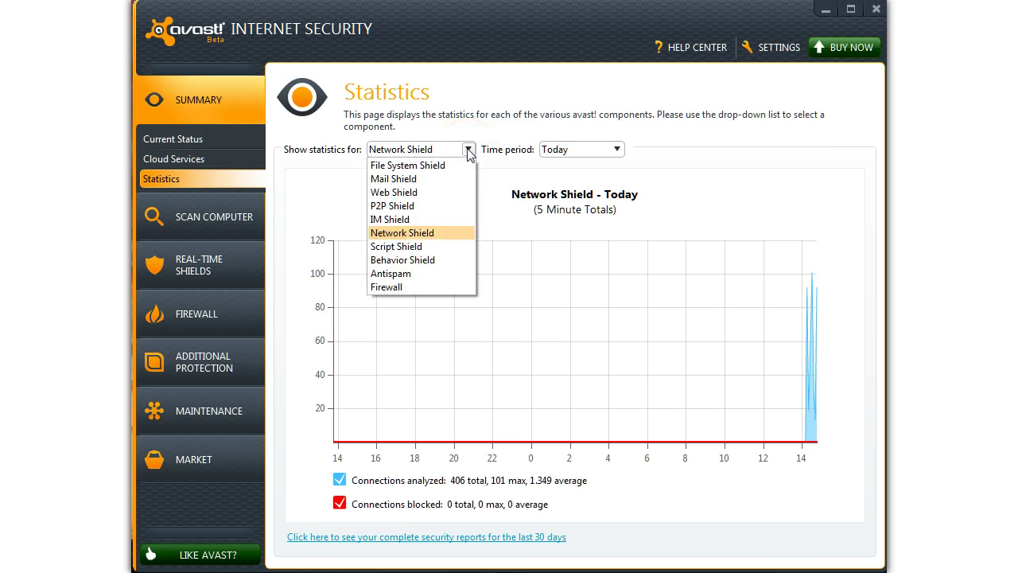
{"action": "left_click", "coordinate": [449, 246]}
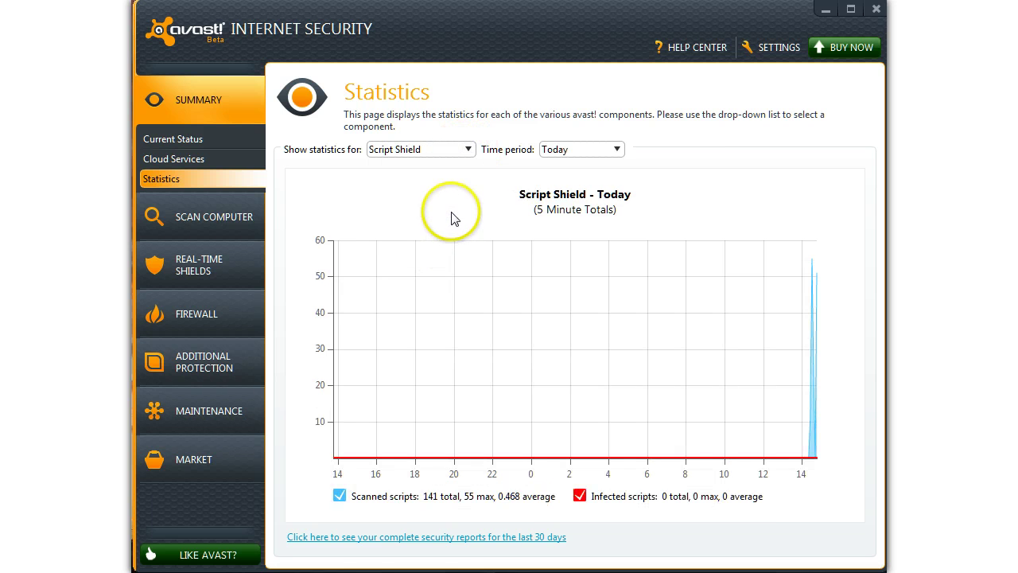
{"action": "left_click", "coordinate": [468, 151]}
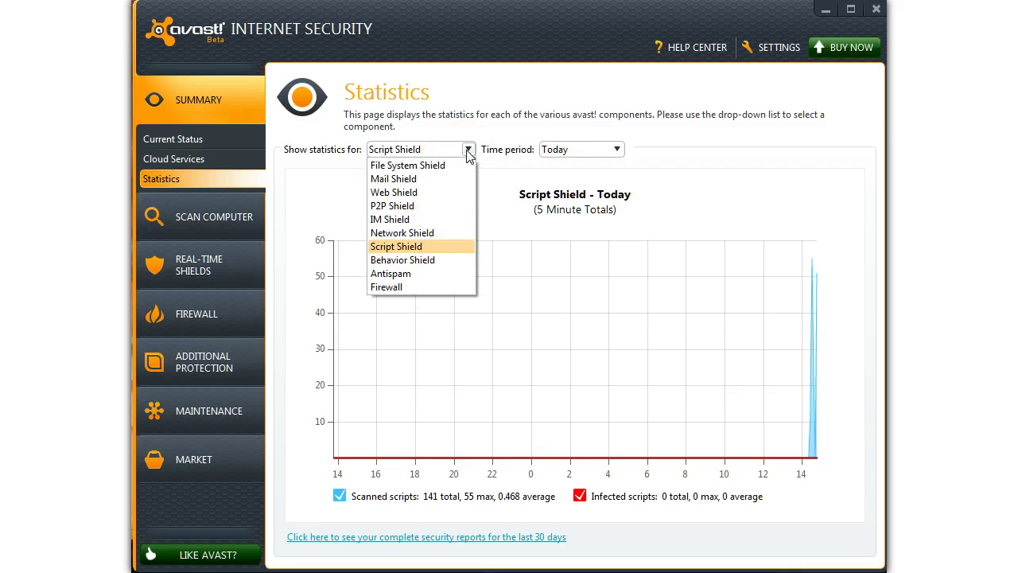
{"action": "left_click", "coordinate": [451, 260]}
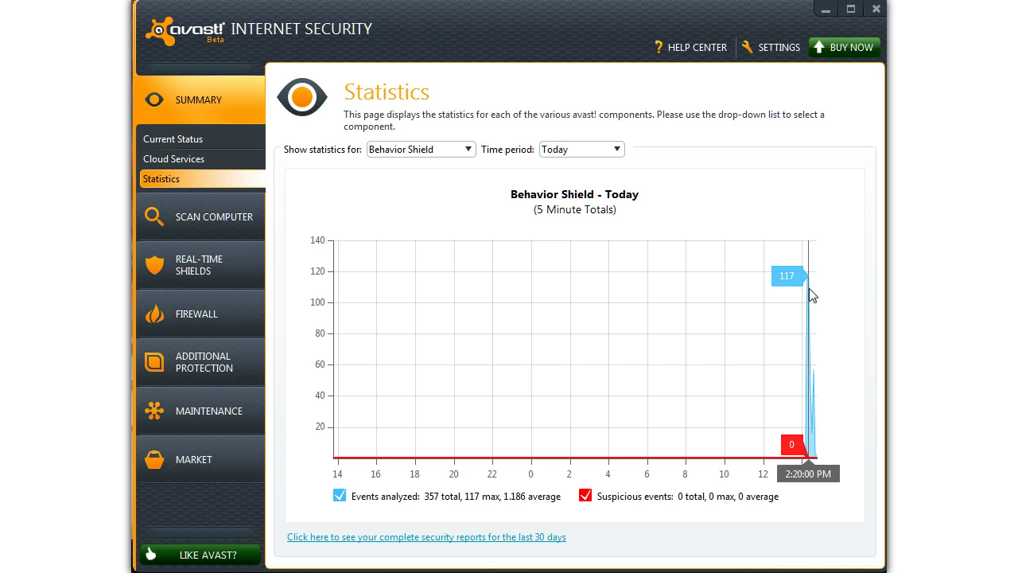
View today's Antispam and Firewall statistics, and inspect the latest traffic peak on the Firewall graph
{"action": "left_click", "coordinate": [468, 149]}
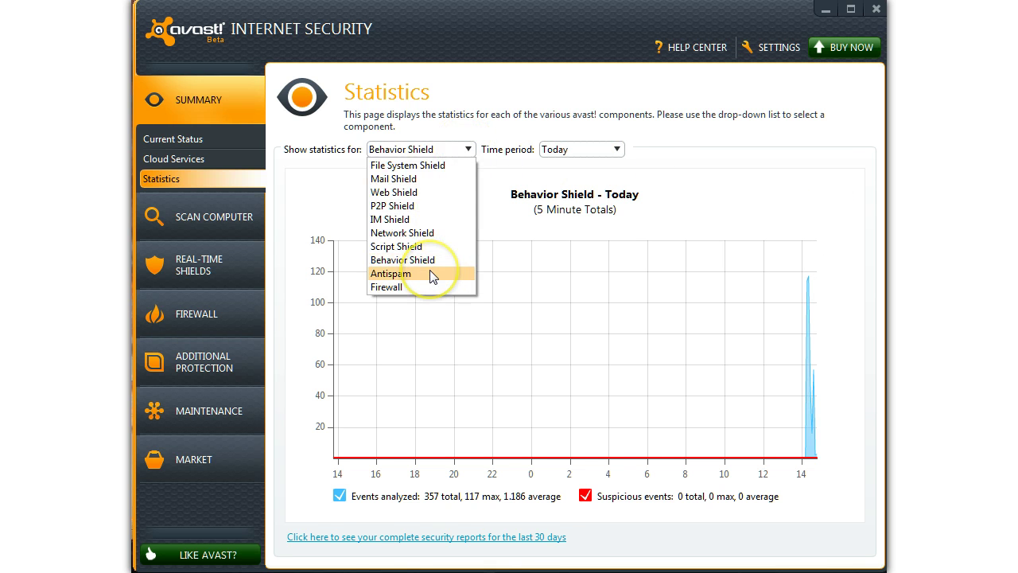
{"action": "left_click", "coordinate": [432, 274]}
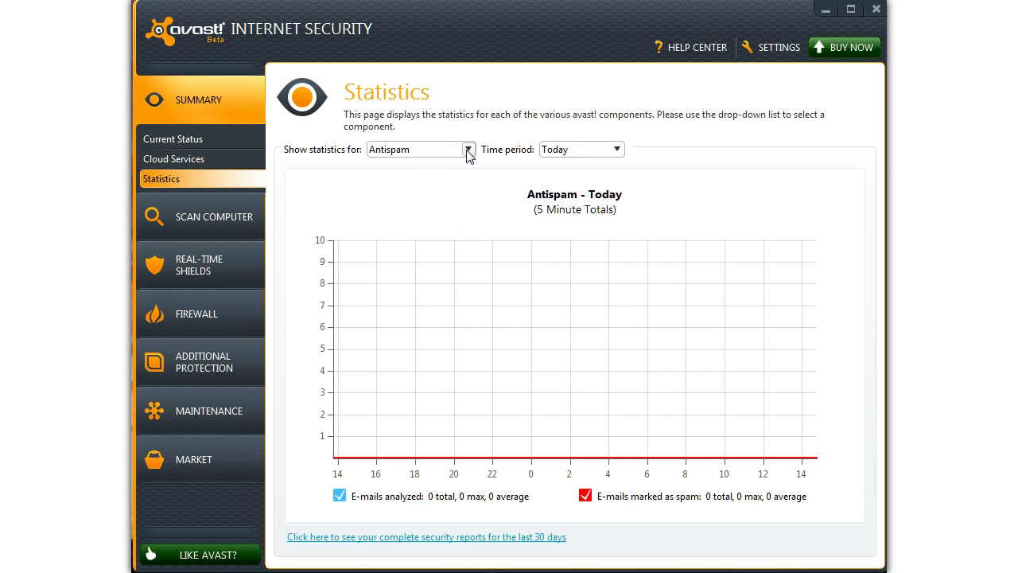
{"action": "left_click", "coordinate": [468, 150]}
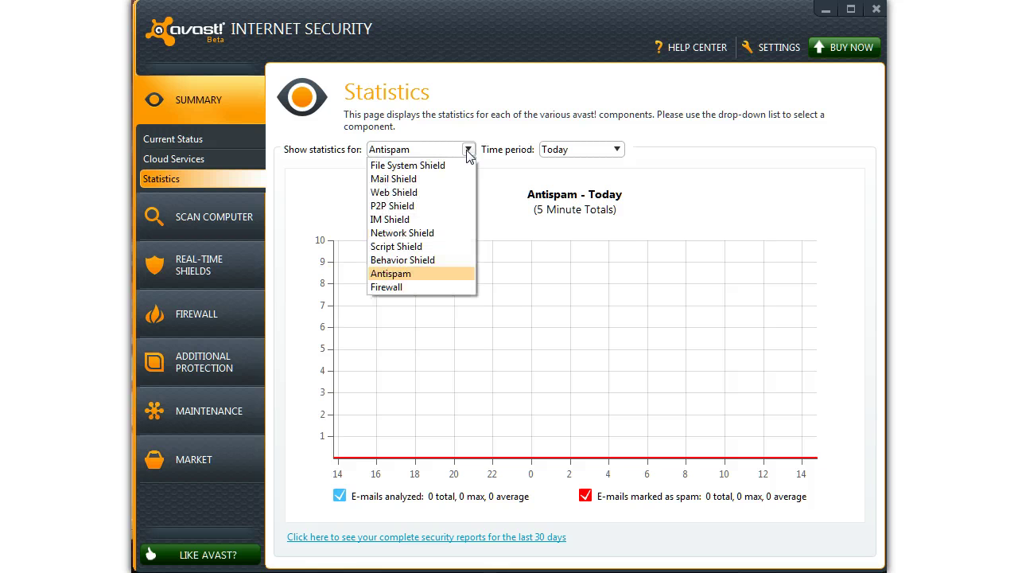
{"action": "left_click", "coordinate": [433, 286]}
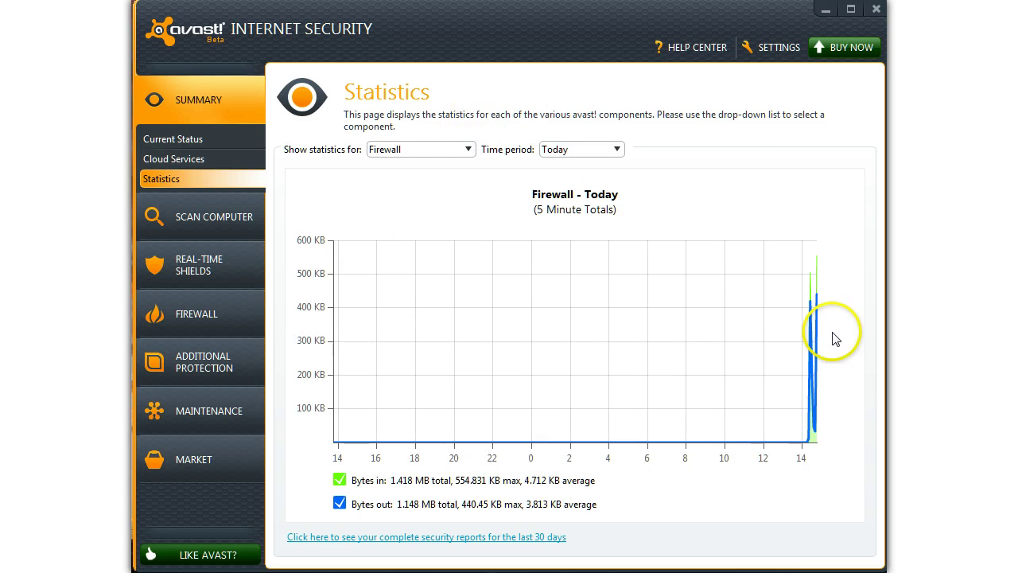
{"action": "mouse_move", "coordinate": [821, 326]}
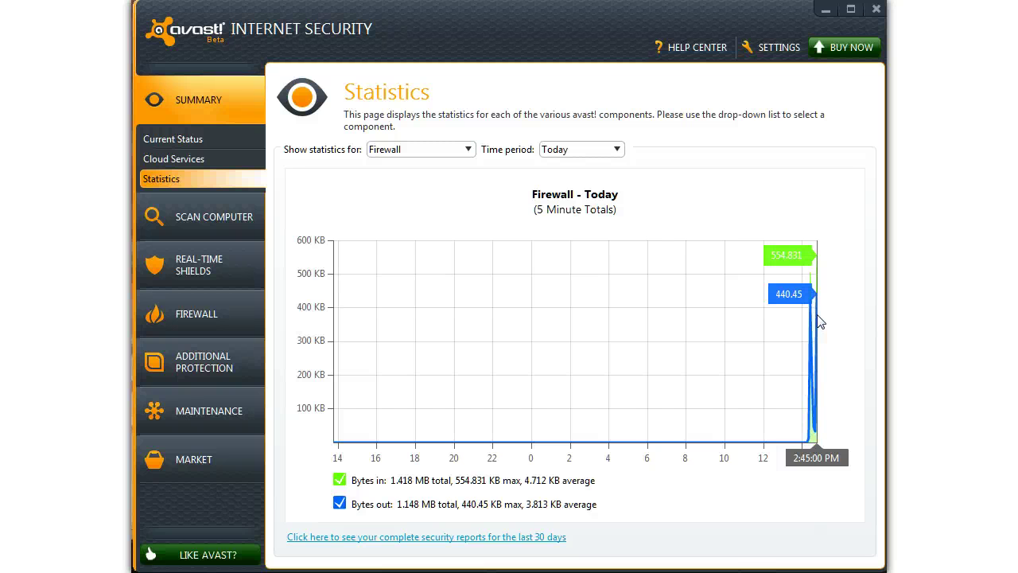
Review the computer scanning pages: the predefined scans, the boot-time scan and the scan logs
{"action": "left_click", "coordinate": [186, 218]}
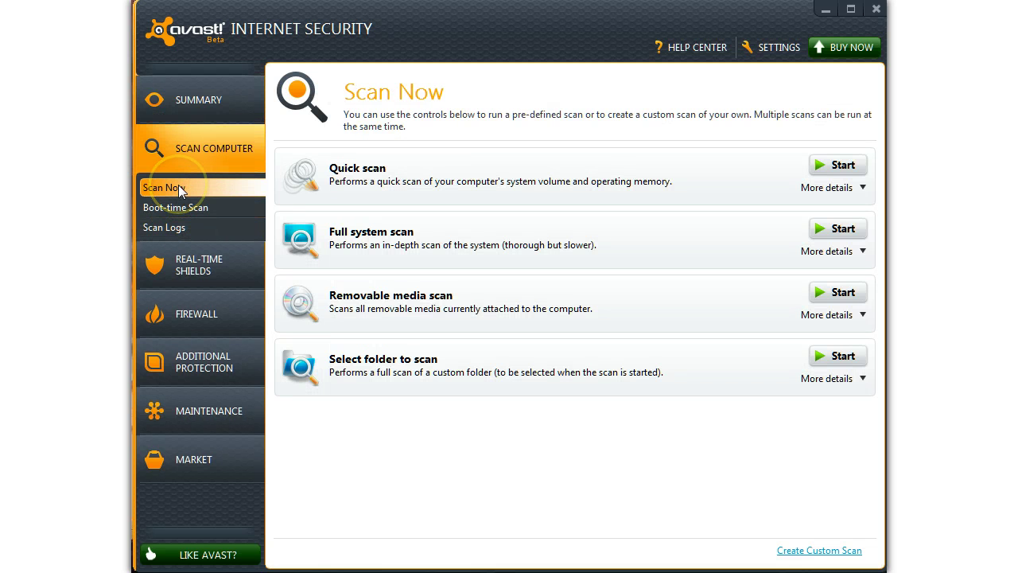
{"action": "left_click", "coordinate": [179, 183]}
{"action": "left_click", "coordinate": [196, 213]}
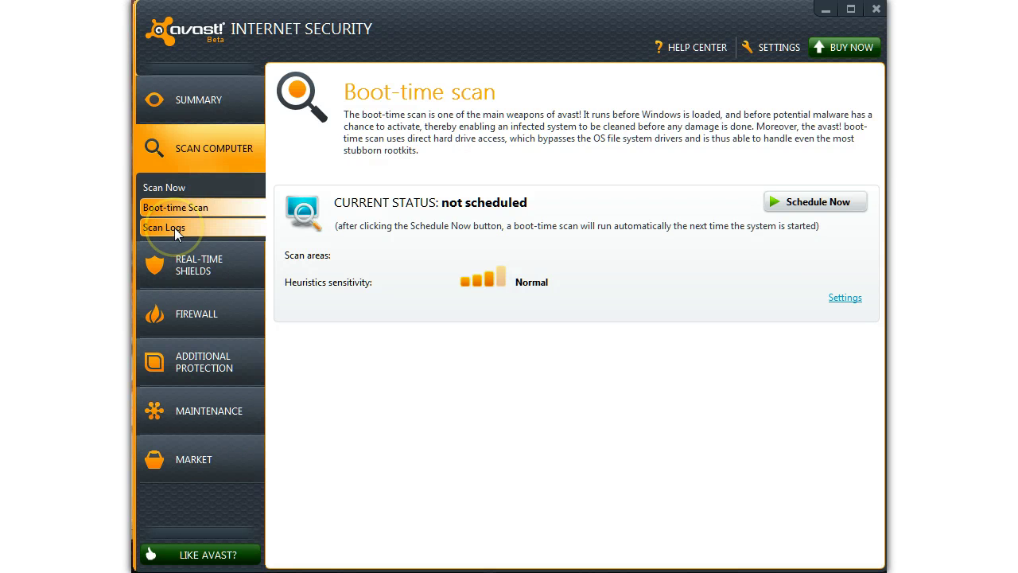
{"action": "left_click", "coordinate": [174, 229]}
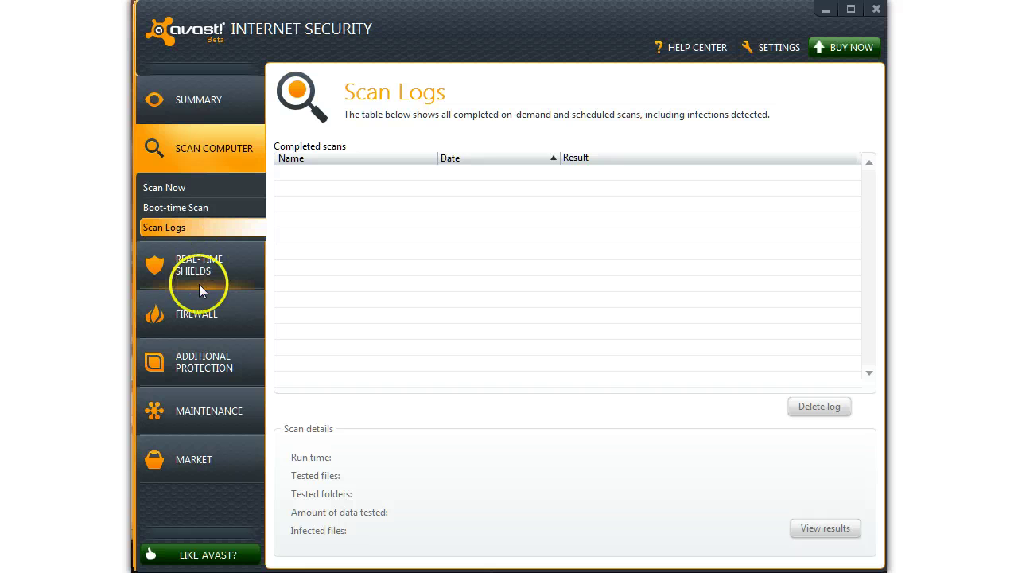
Review the real-time shields overview and the status pages of the File System, Mail, Web, P2P and IM Shields
{"action": "left_click", "coordinate": [201, 263]}
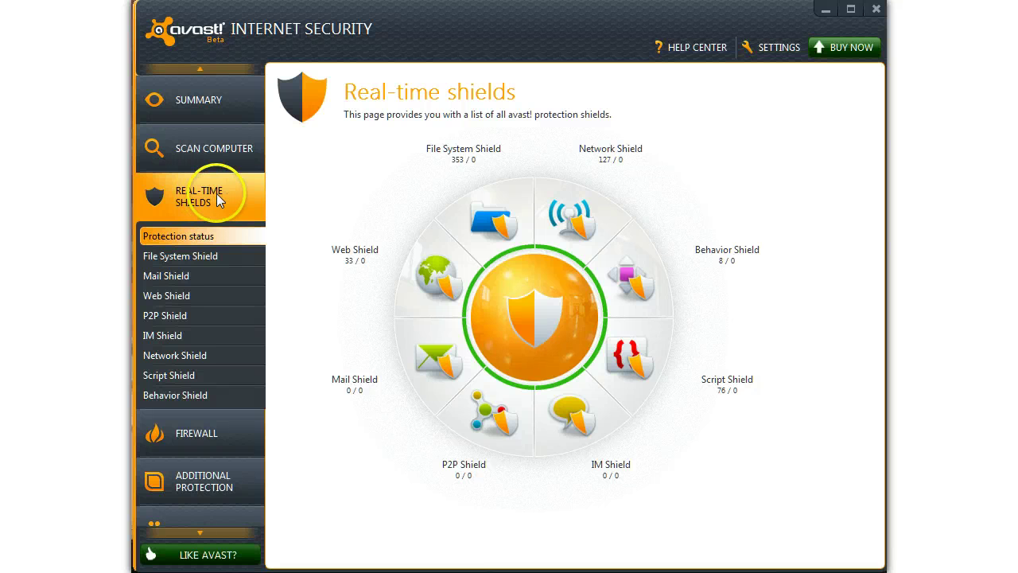
{"action": "left_click", "coordinate": [195, 257]}
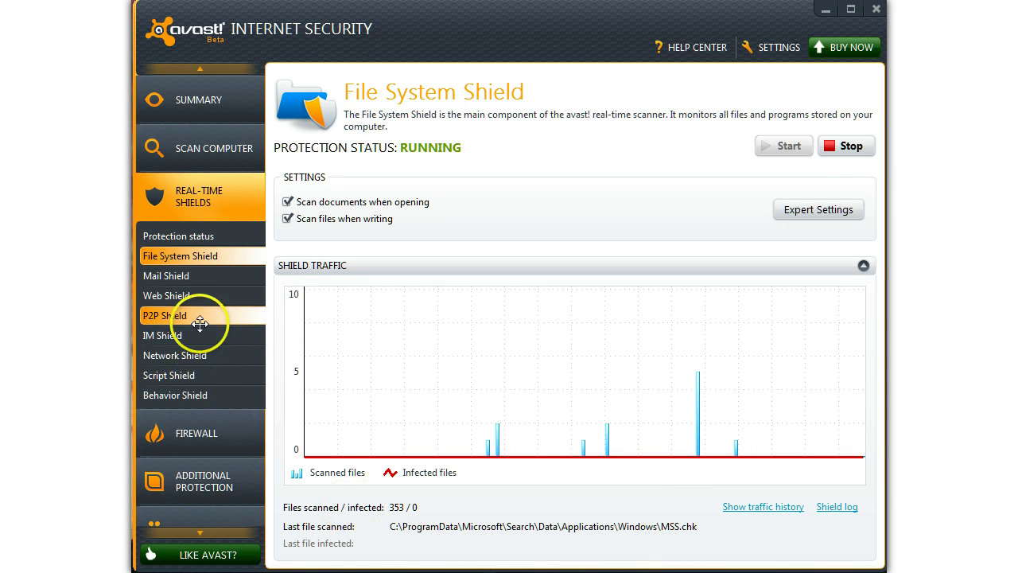
{"action": "left_click", "coordinate": [179, 274]}
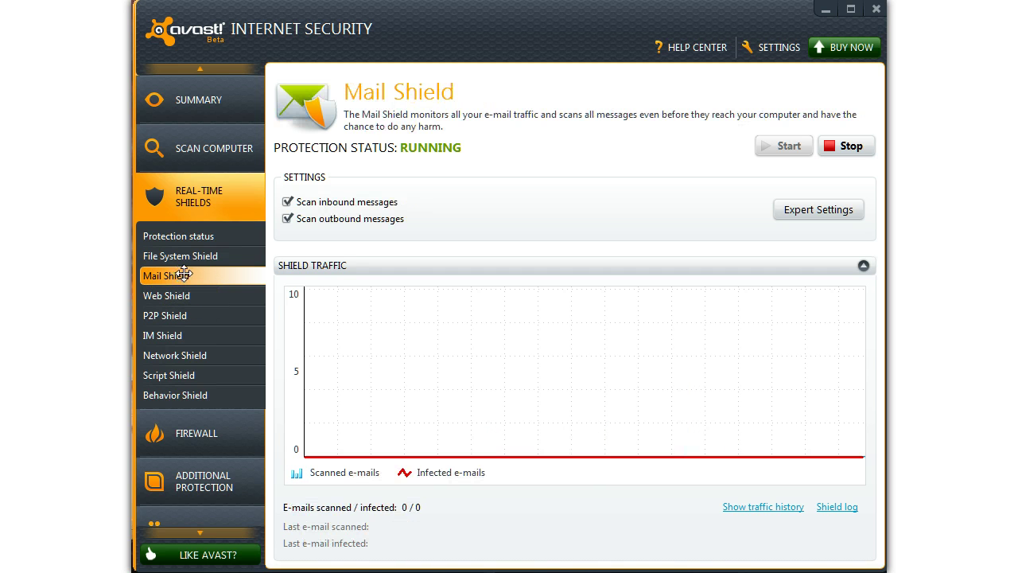
{"action": "left_click", "coordinate": [183, 292]}
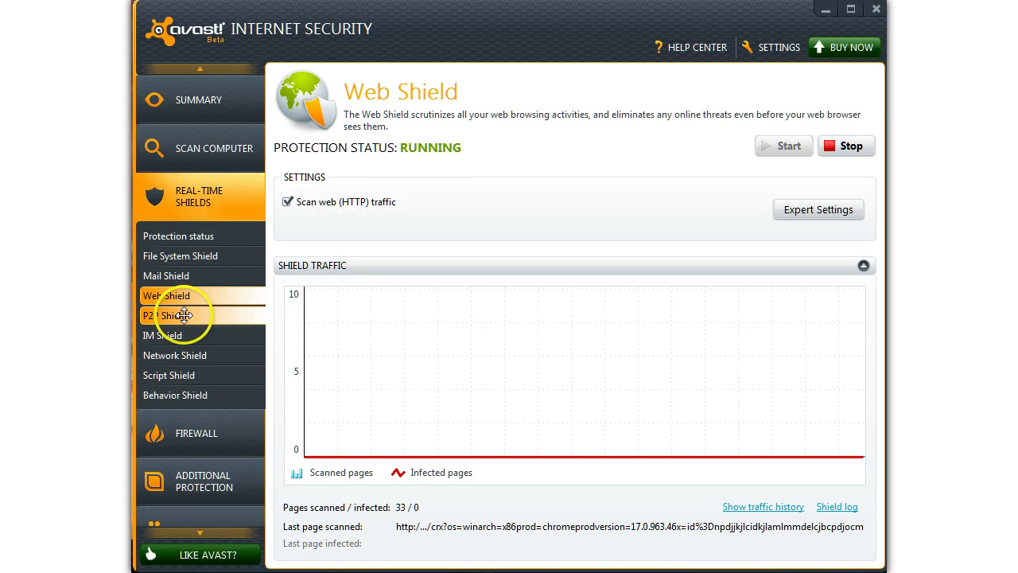
{"action": "left_click", "coordinate": [184, 317]}
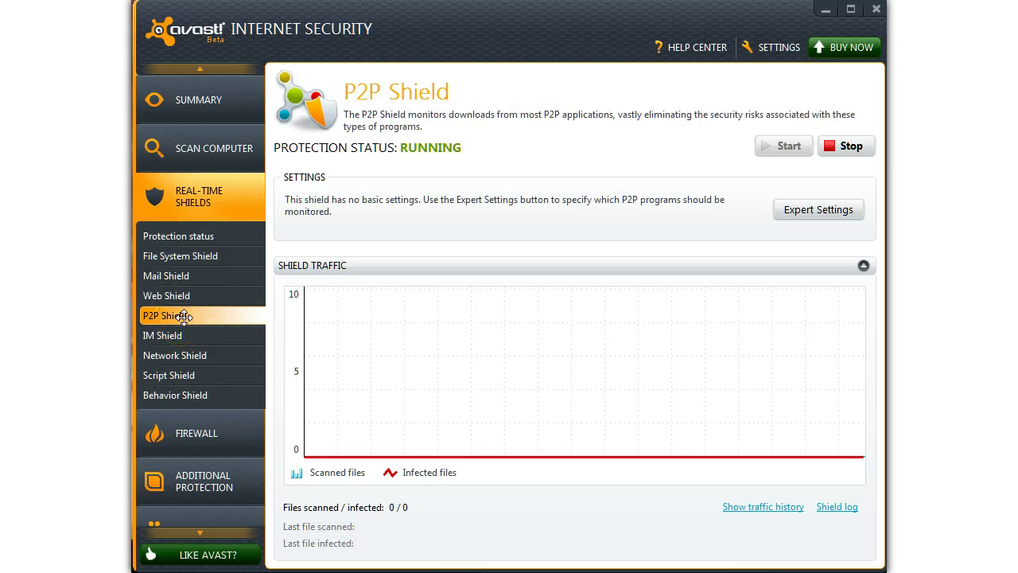
{"action": "left_click", "coordinate": [175, 334]}
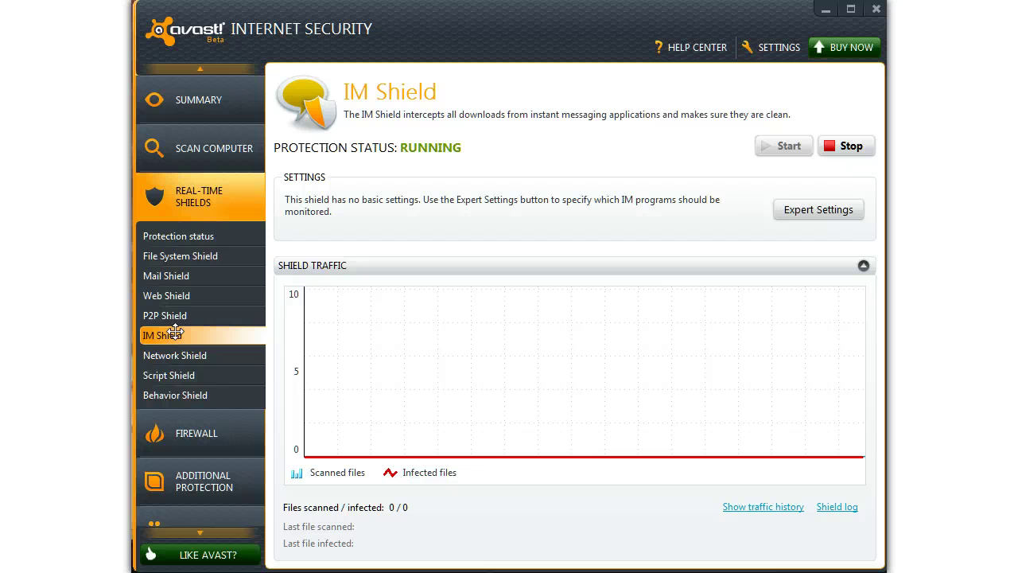
Review the real-time status and traffic pages of the Network Shield, Script Shield and Behavior Shield
{"action": "left_click", "coordinate": [174, 354]}
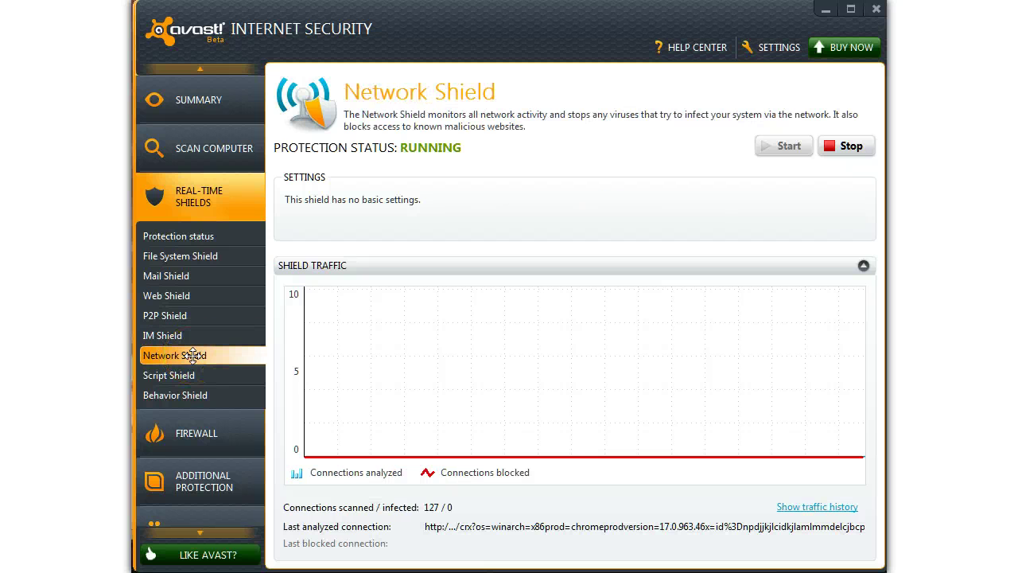
{"action": "left_click", "coordinate": [195, 374]}
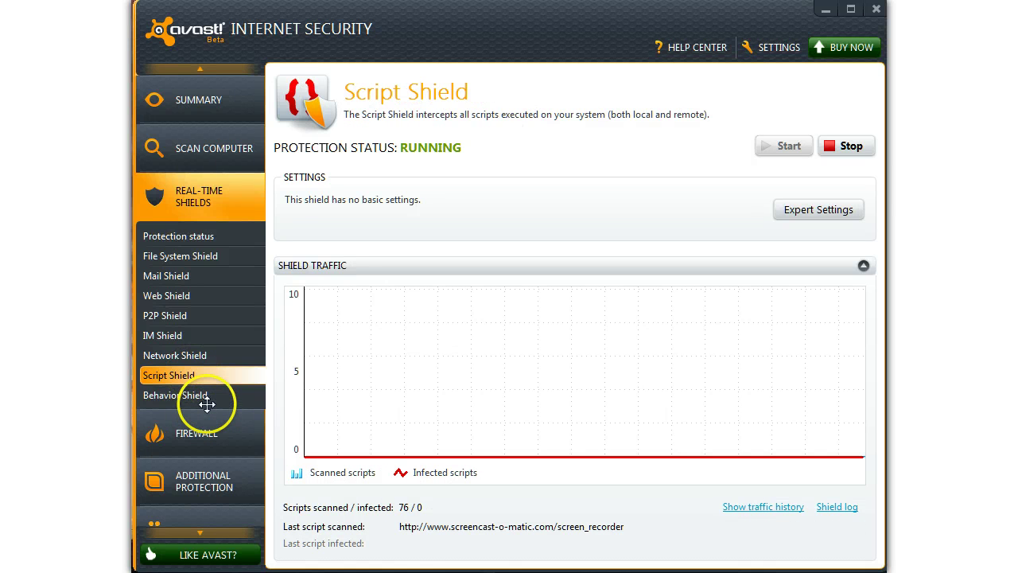
{"action": "left_click", "coordinate": [203, 398]}
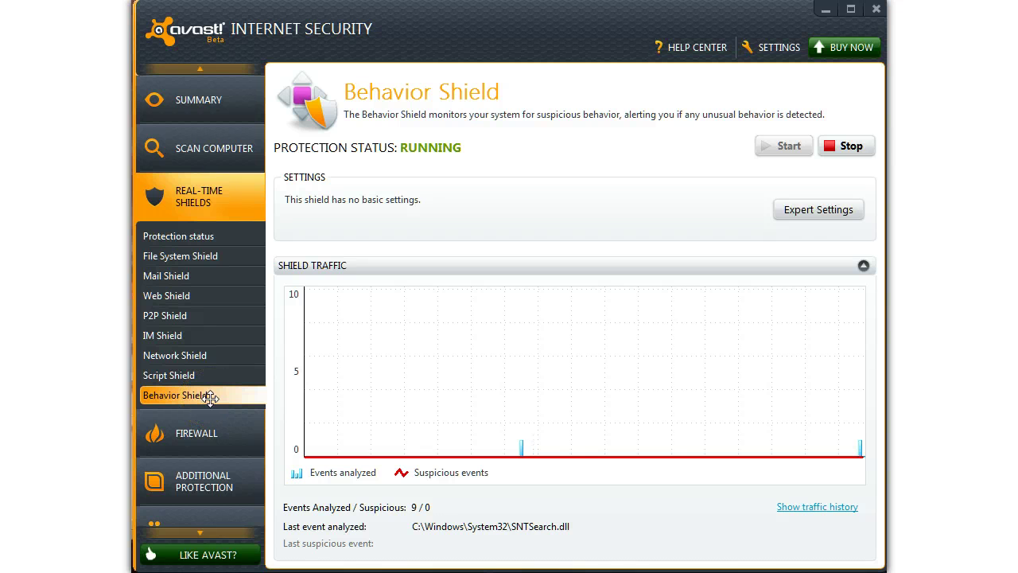
{"action": "left_click", "coordinate": [234, 395]}
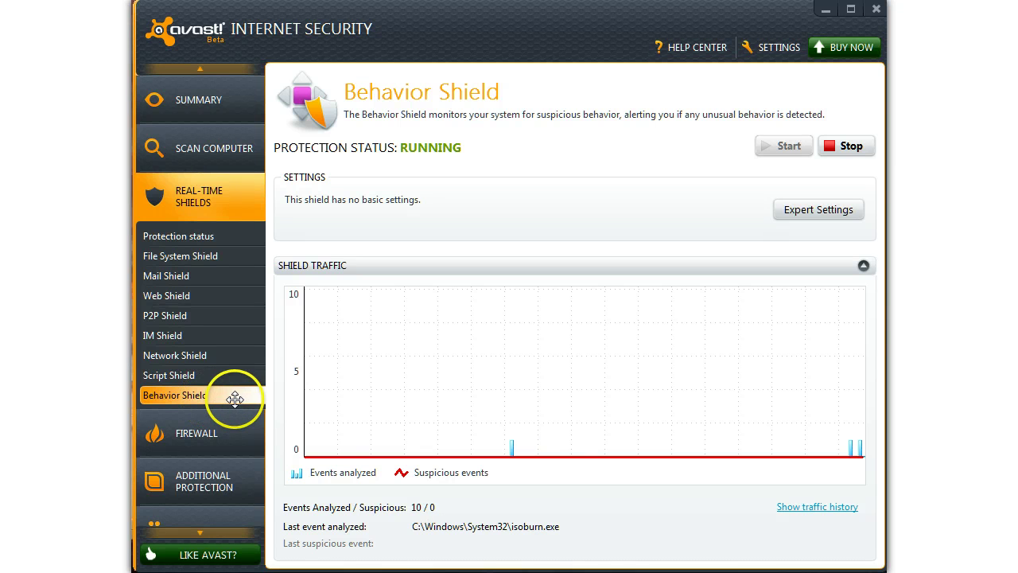
Open the File System Shield's expert settings and review the options for scanning when executing, opening, writing and attaching
{"action": "left_click", "coordinate": [195, 257]}
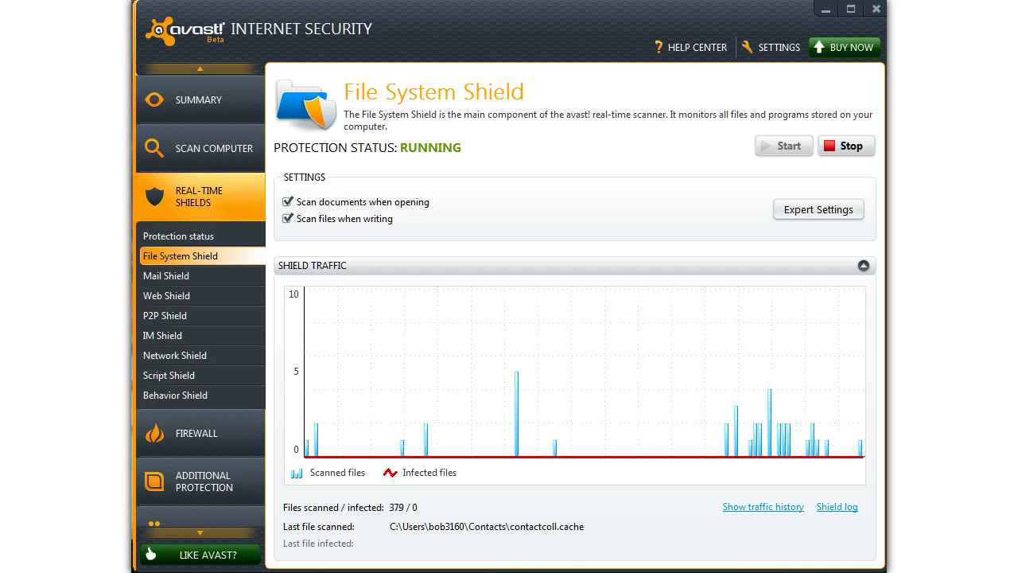
{"action": "left_click", "coordinate": [803, 209]}
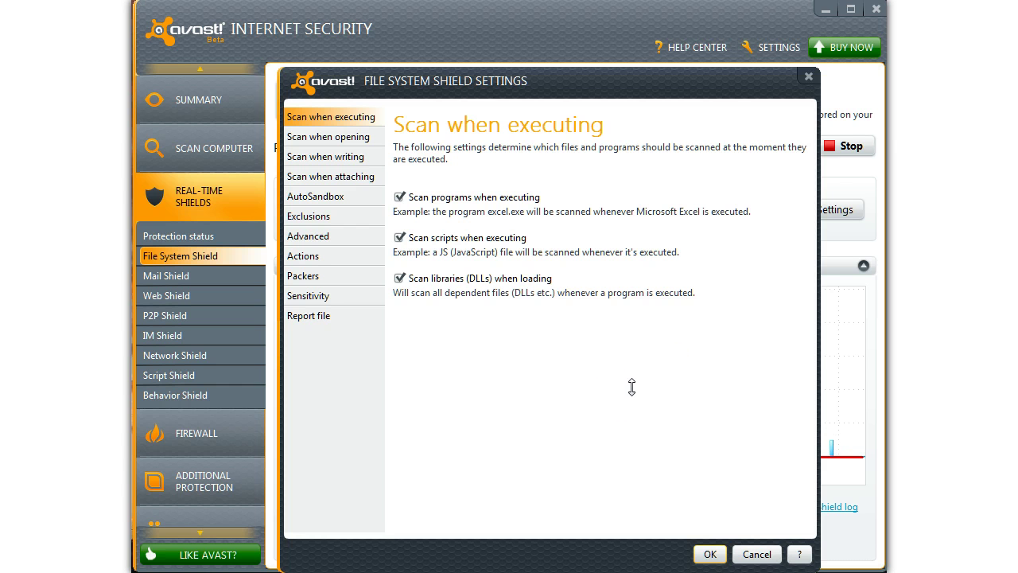
{"action": "left_click", "coordinate": [345, 136]}
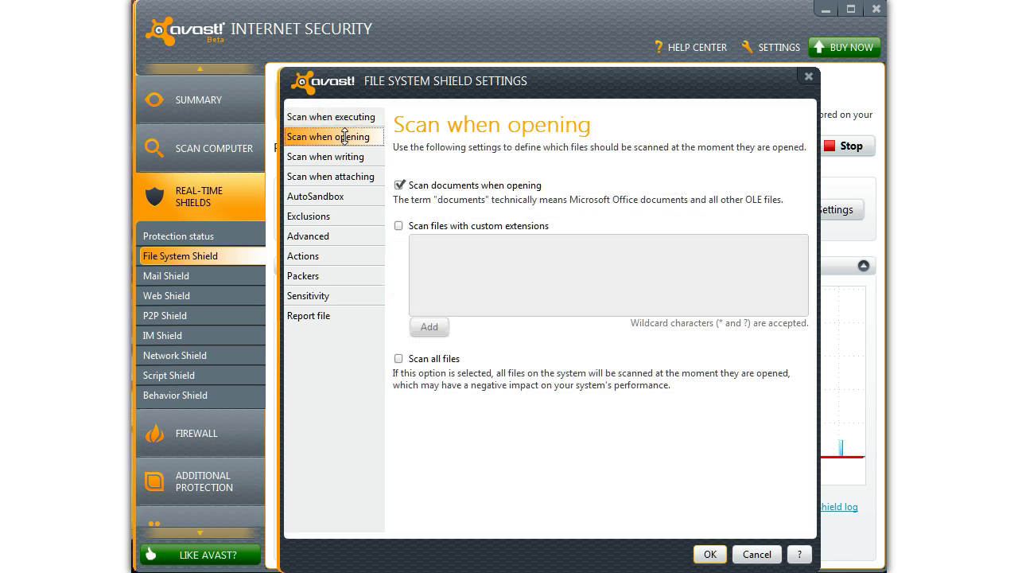
{"action": "left_click", "coordinate": [345, 154]}
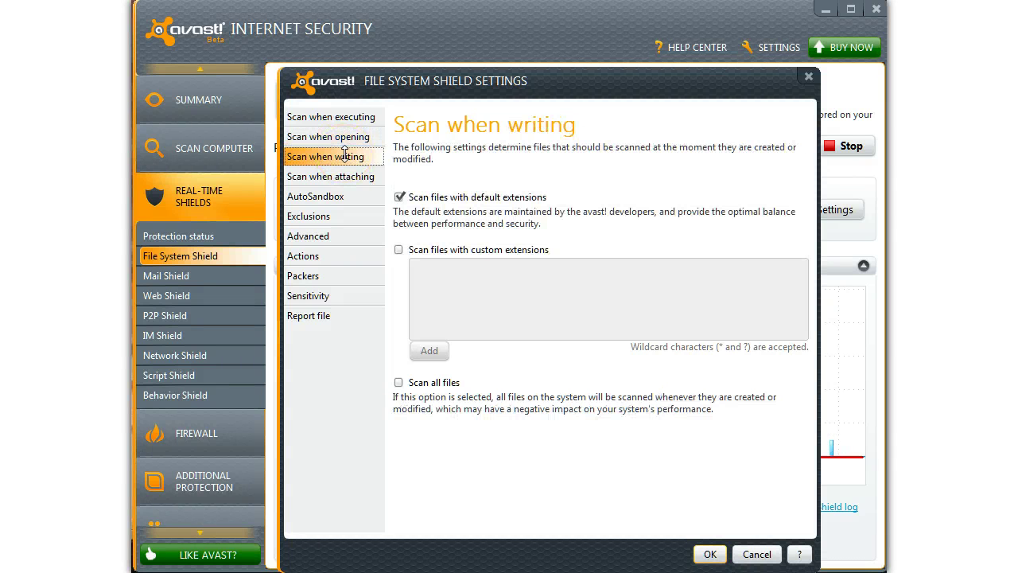
{"action": "left_click", "coordinate": [348, 176]}
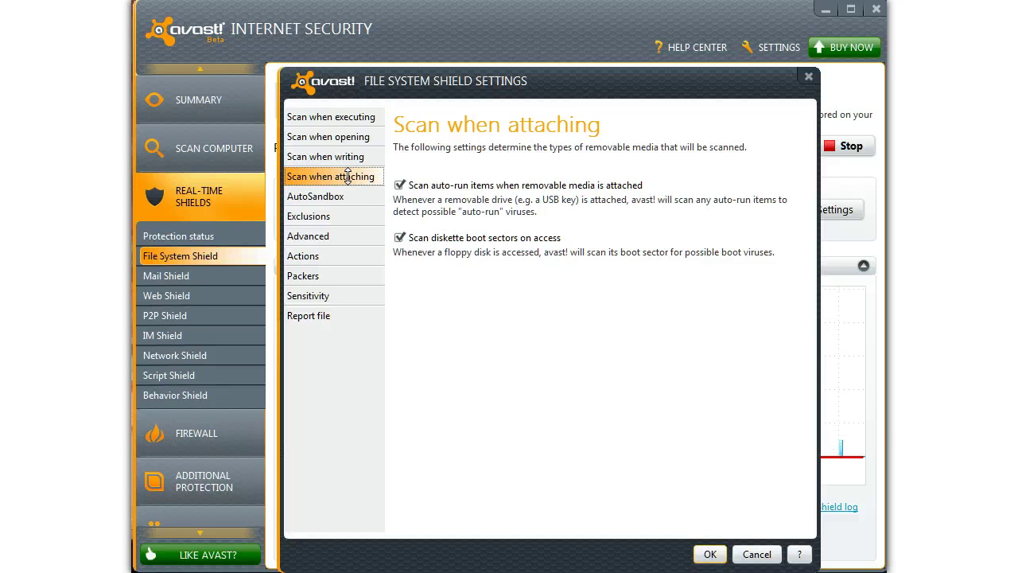
Review the File System Shield's AutoSandbox, Exclusions and Advanced settings
{"action": "left_click", "coordinate": [349, 196]}
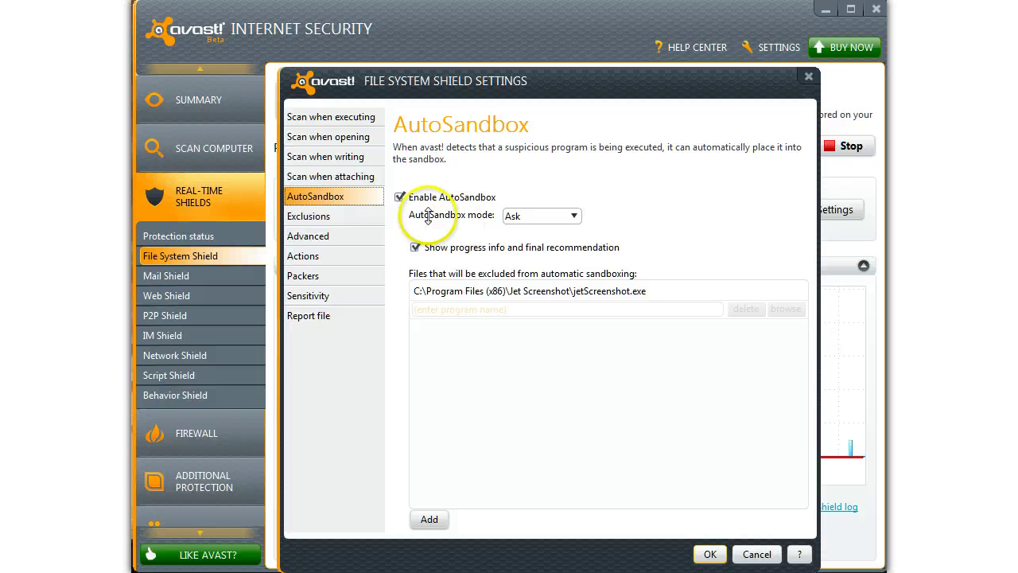
{"action": "left_click", "coordinate": [303, 213]}
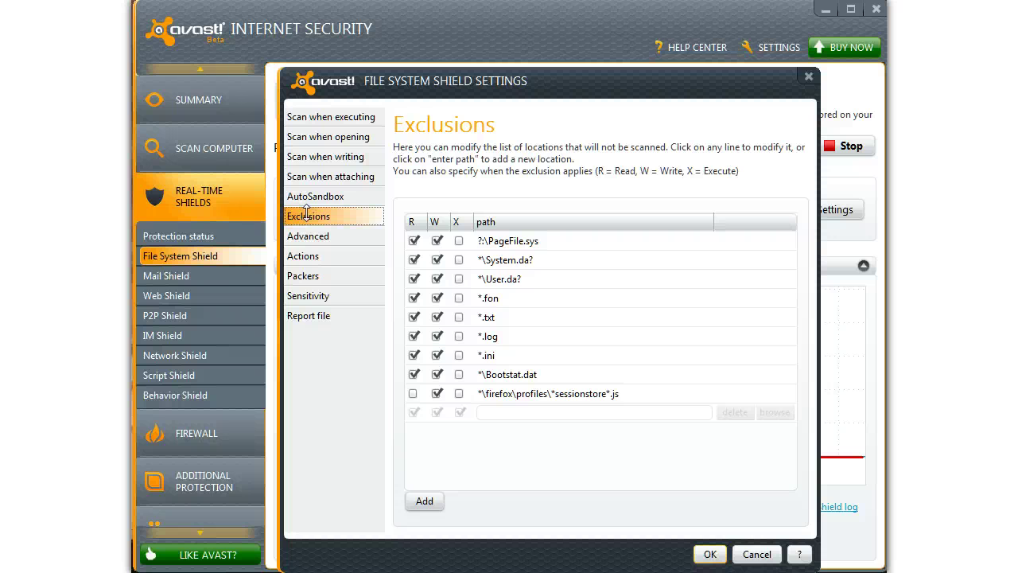
{"action": "left_click", "coordinate": [307, 235]}
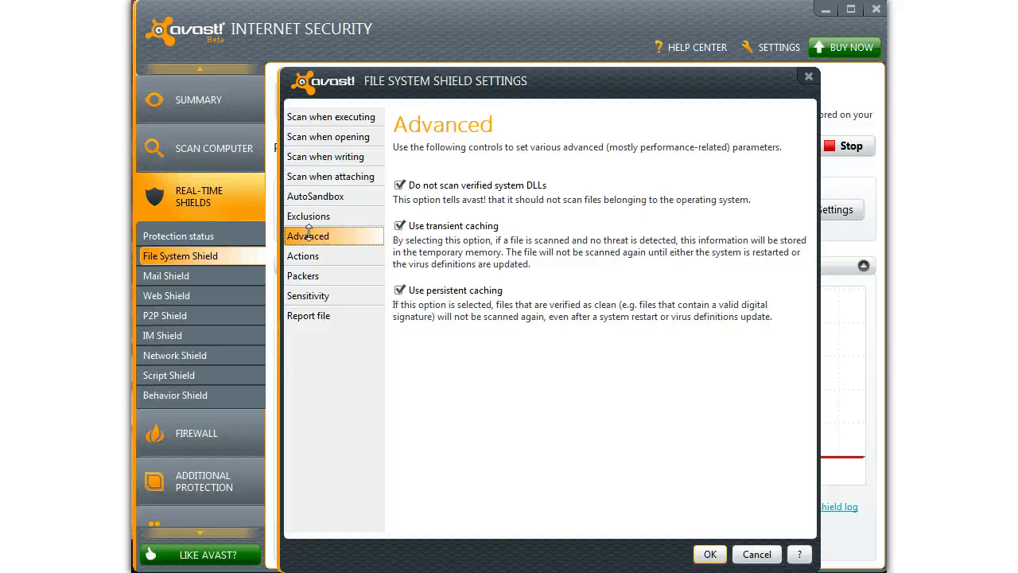
Review the File System Shield's actions for viruses, potentially unwanted programs and suspicious objects
{"action": "left_click", "coordinate": [311, 251]}
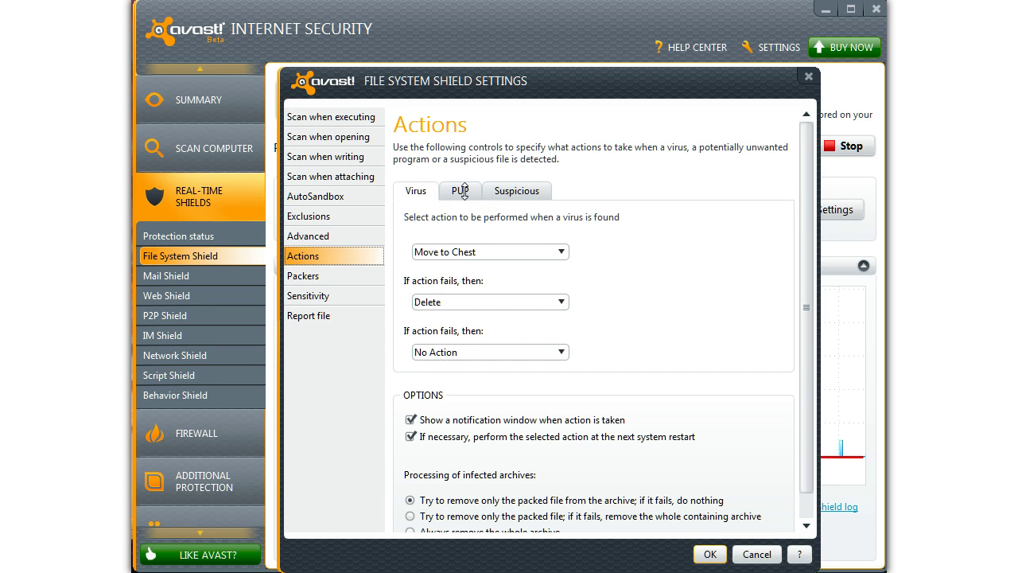
{"action": "left_click", "coordinate": [464, 191]}
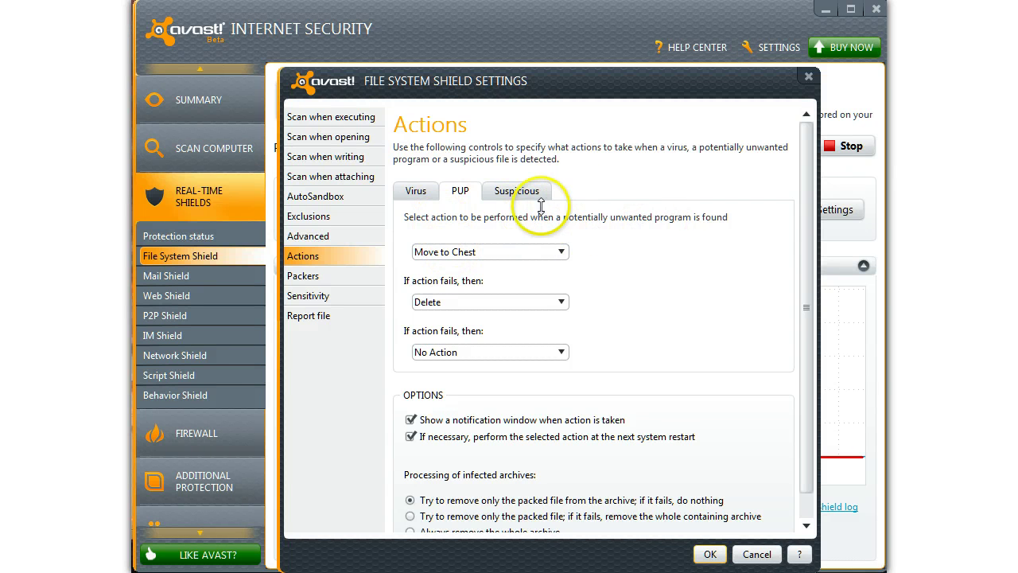
{"action": "left_click", "coordinate": [521, 191]}
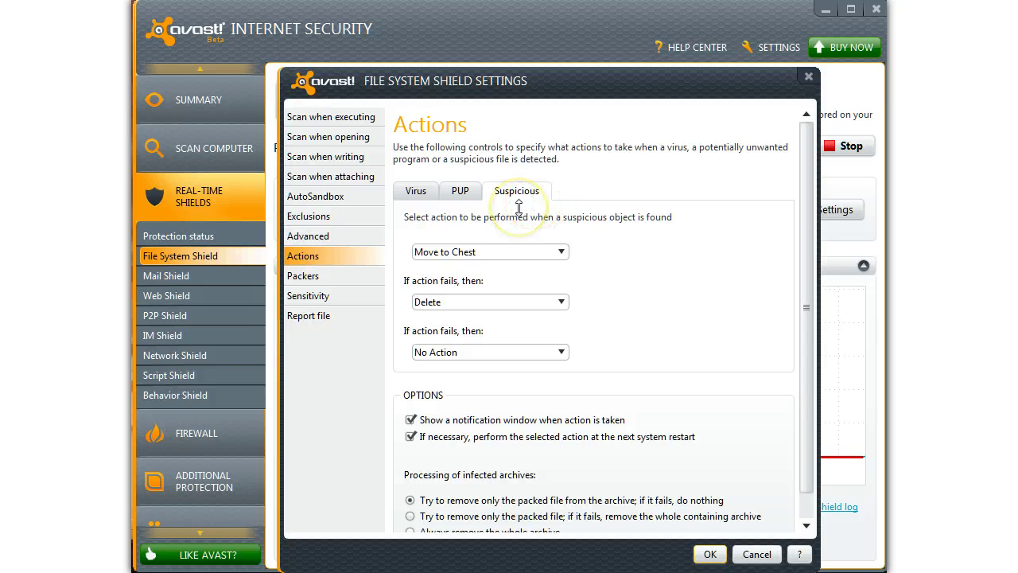
Review the File System Shield's Packers, Sensitivity and Report file settings, and close the expert settings
{"action": "left_click", "coordinate": [300, 276]}
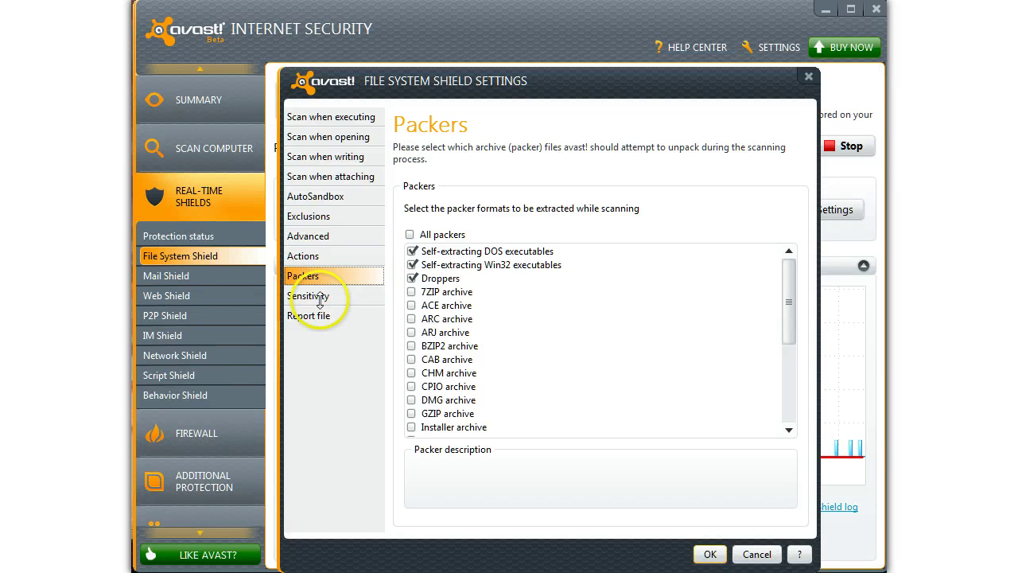
{"action": "left_click", "coordinate": [321, 296]}
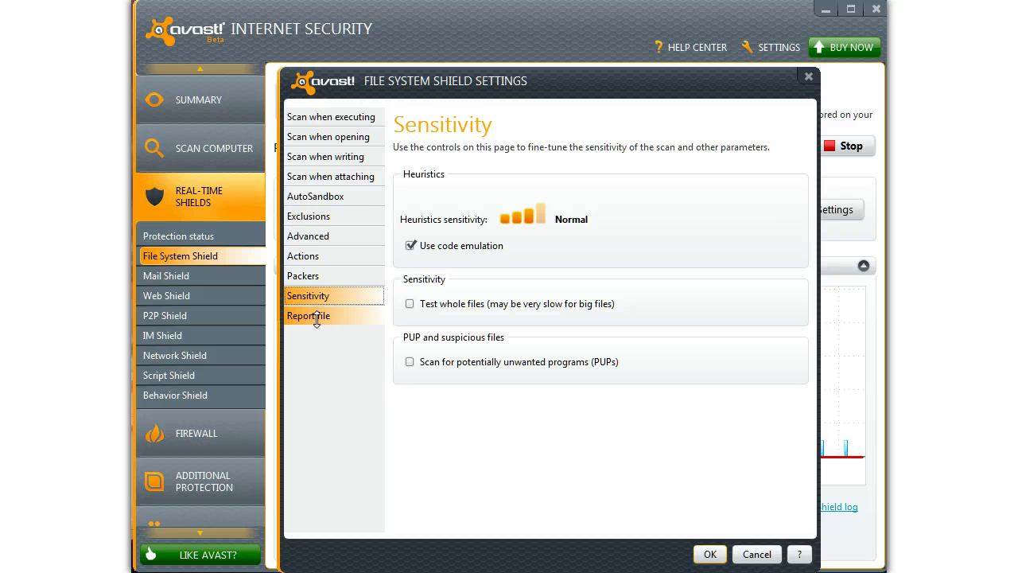
{"action": "left_click", "coordinate": [316, 318]}
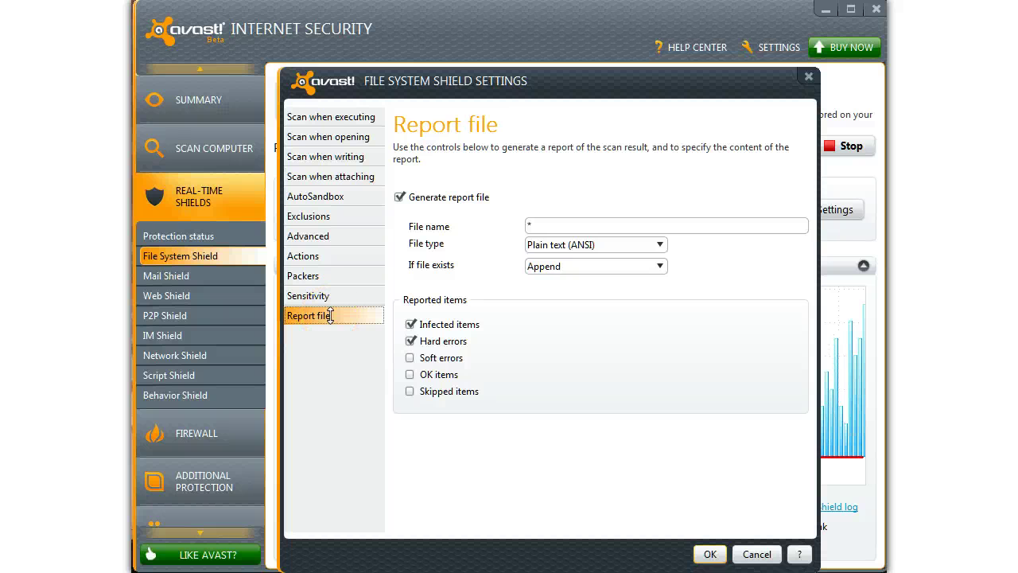
{"action": "left_click", "coordinate": [339, 316]}
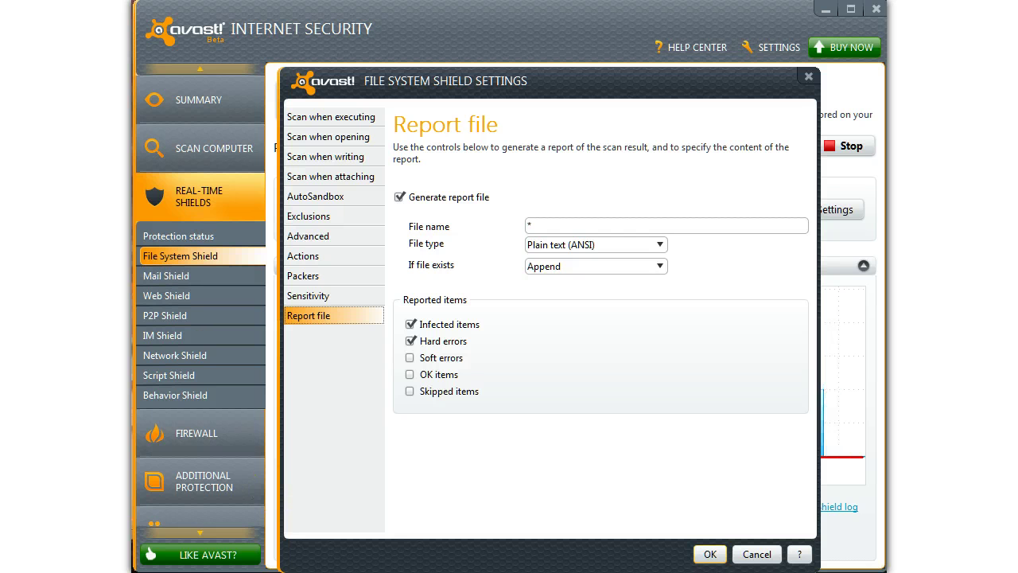
{"action": "key", "text": "Return"}
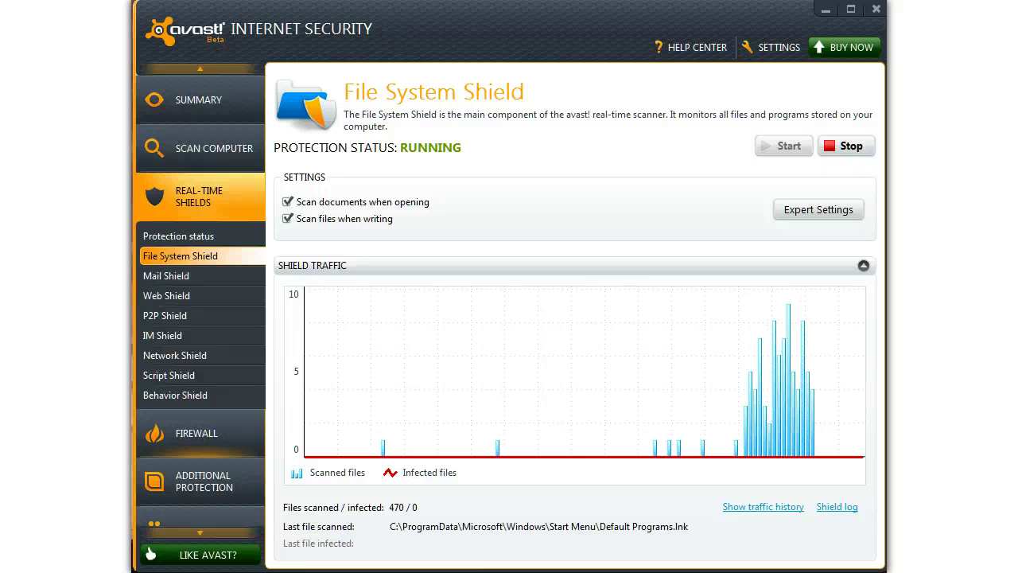
Review the firewall settings and its expert settings for policies, network profiles and friend networks, and close the expert settings
{"action": "left_click", "coordinate": [196, 432]}
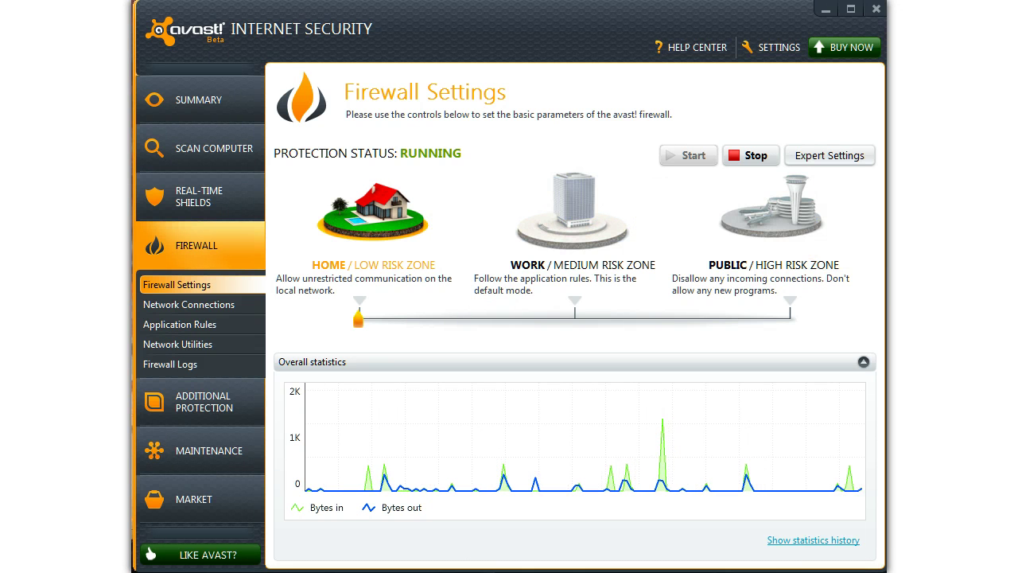
{"action": "left_click", "coordinate": [830, 155]}
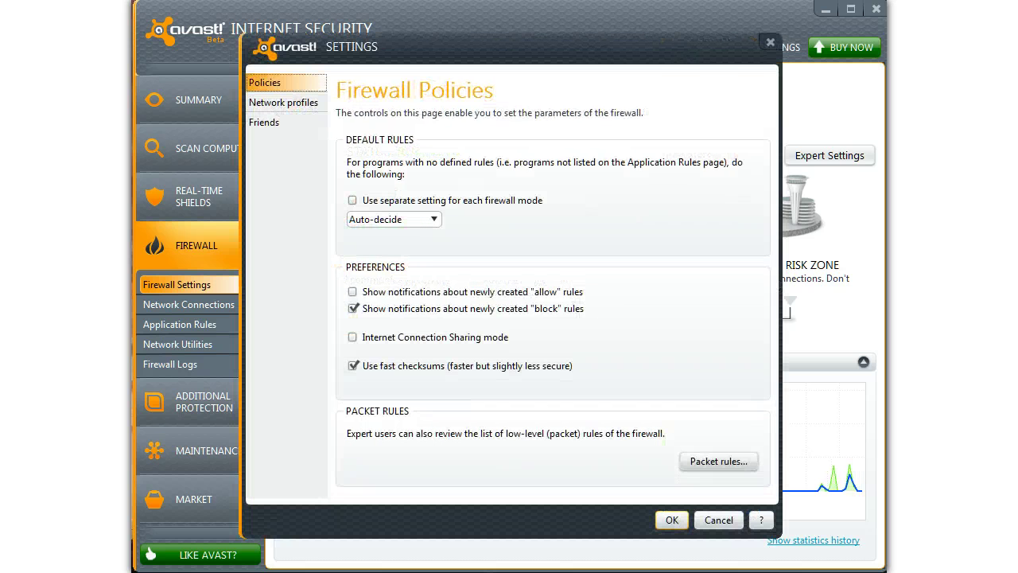
{"action": "left_click", "coordinate": [842, 155]}
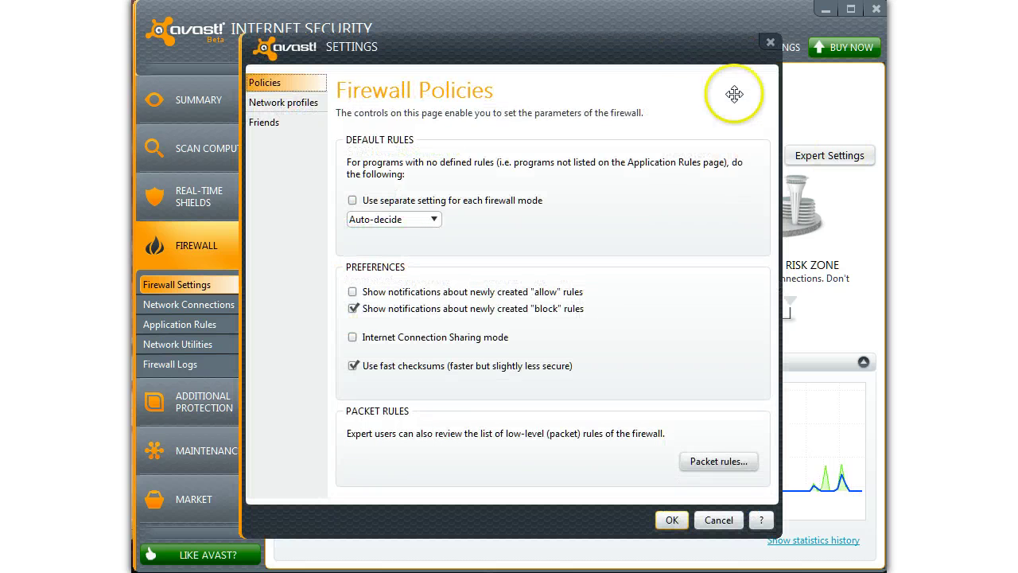
{"action": "left_click", "coordinate": [285, 104]}
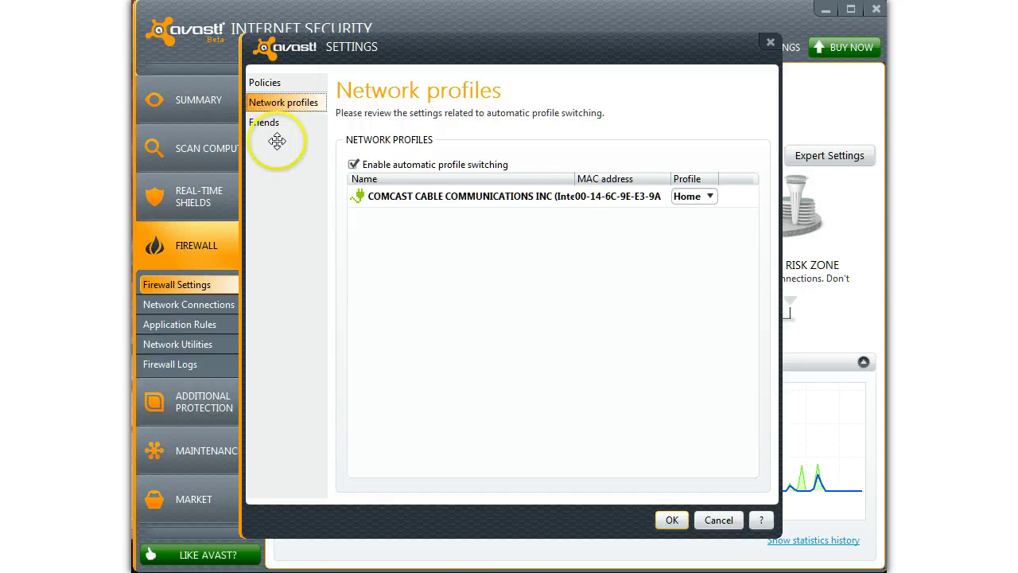
{"action": "left_click", "coordinate": [263, 122]}
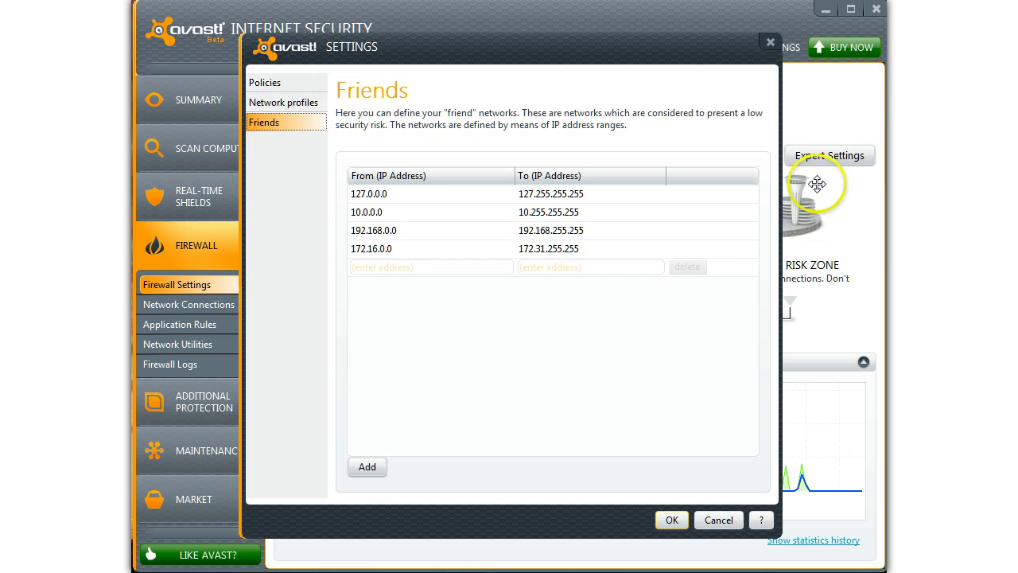
{"action": "key", "text": "Escape"}
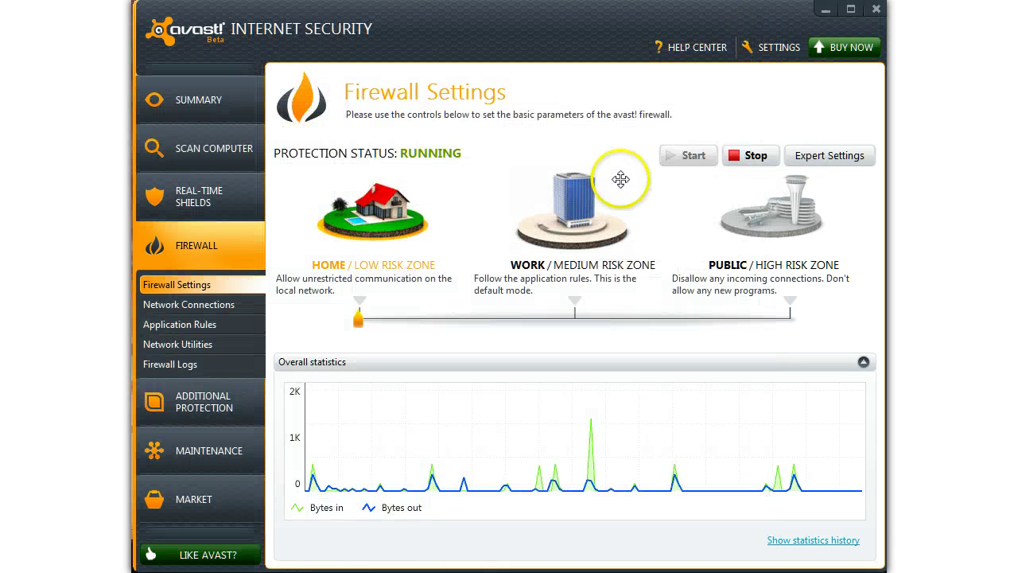
Review the firewall's Network Connections, Application Rules and Network Utilities pages in turn
{"action": "left_click", "coordinate": [168, 307]}
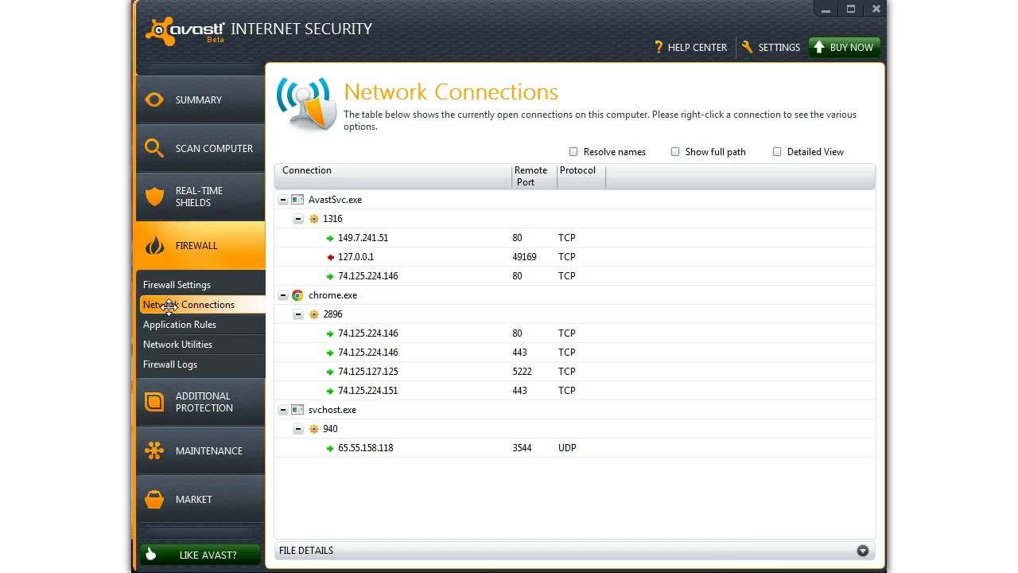
{"action": "left_click", "coordinate": [169, 321]}
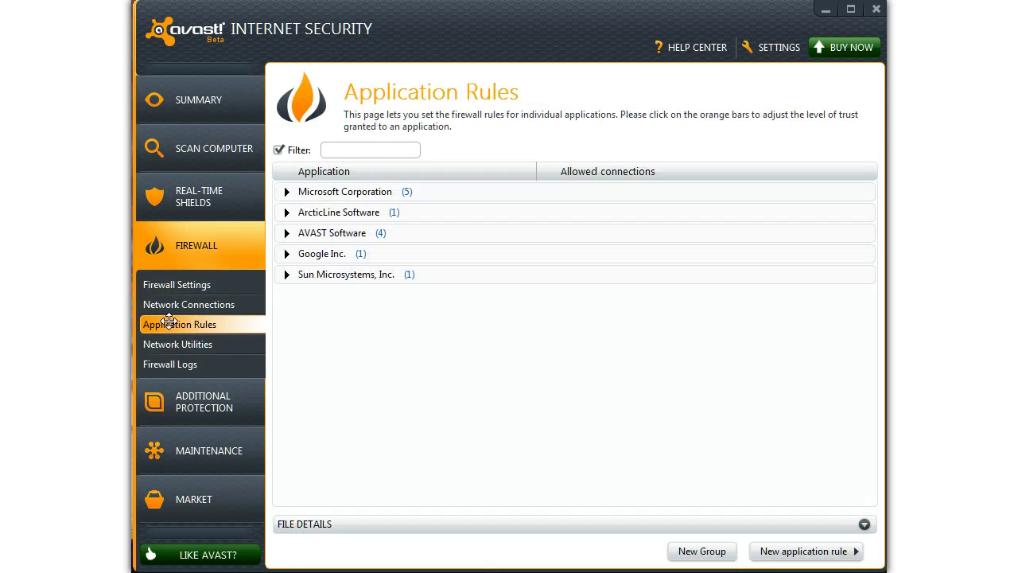
{"action": "left_click", "coordinate": [189, 343]}
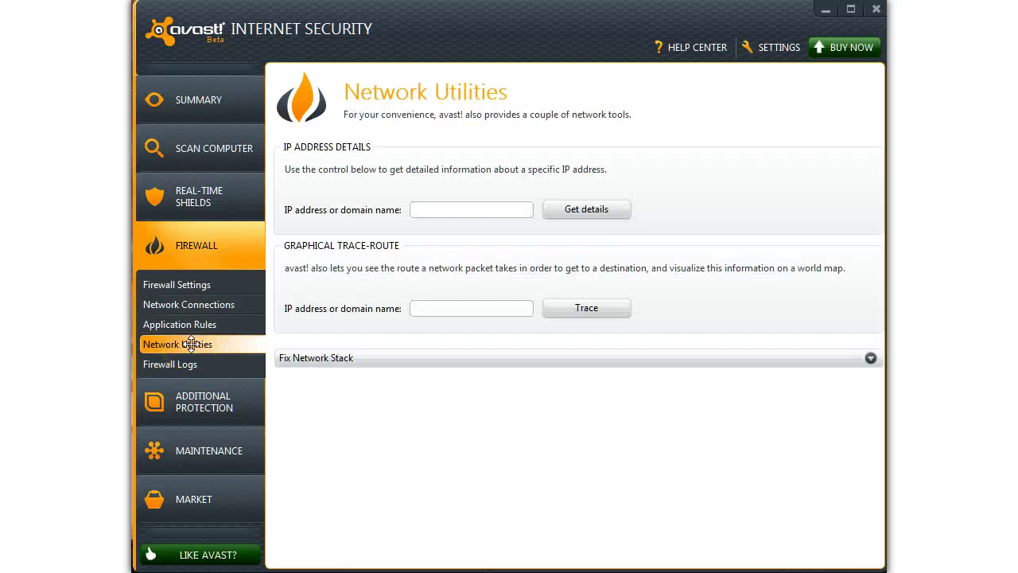
Review the Firewall Logs page and the Antispam page of the additional protection features
{"action": "left_click", "coordinate": [198, 343]}
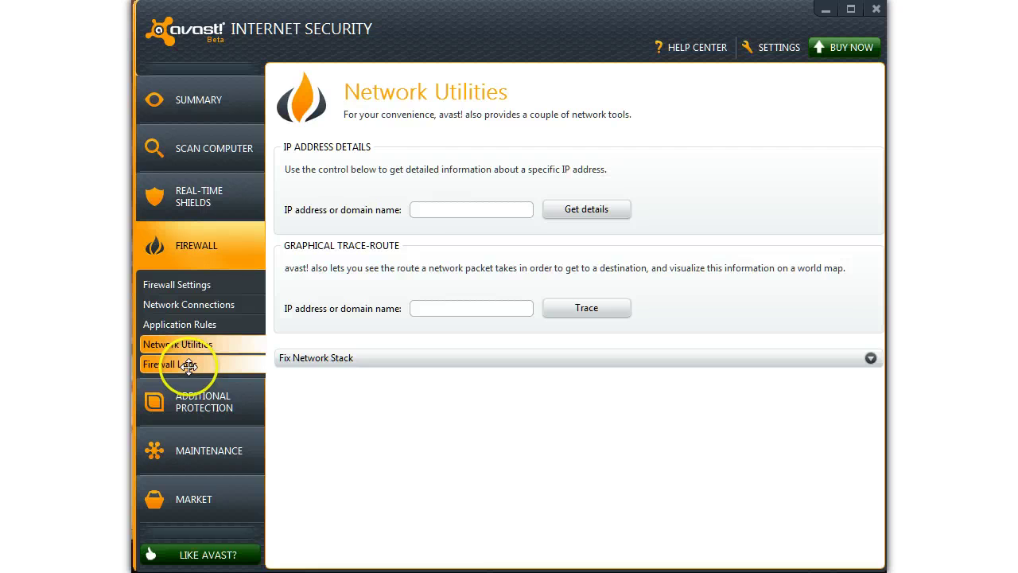
{"action": "left_click", "coordinate": [189, 364]}
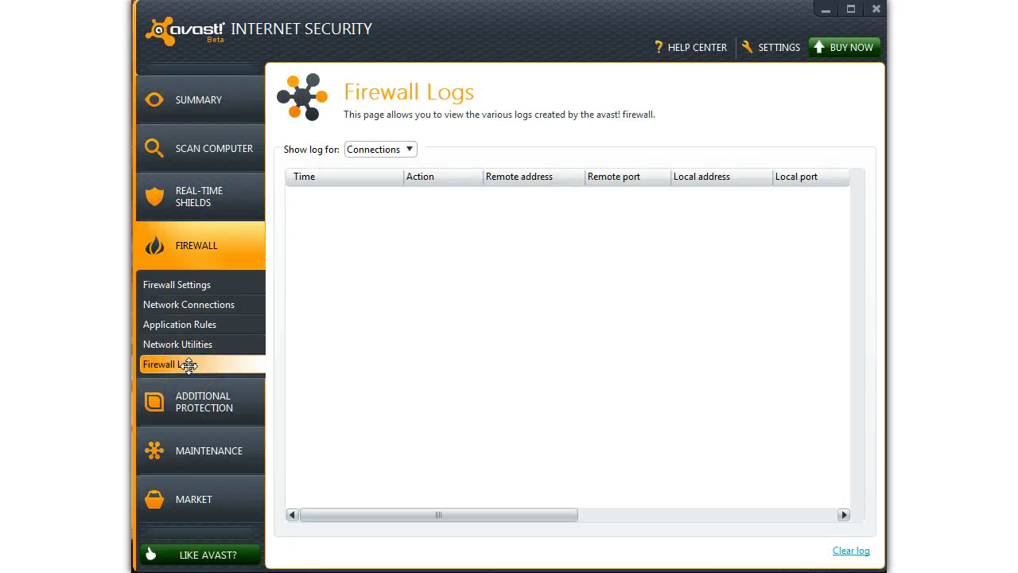
{"action": "left_click", "coordinate": [186, 421]}
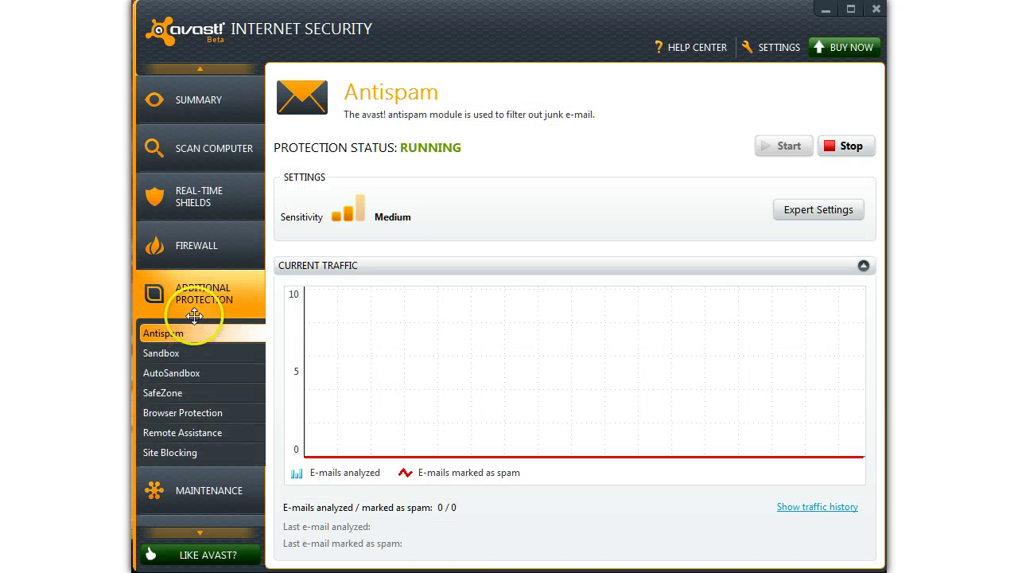
{"action": "left_click", "coordinate": [204, 290]}
{"action": "left_click", "coordinate": [203, 335]}
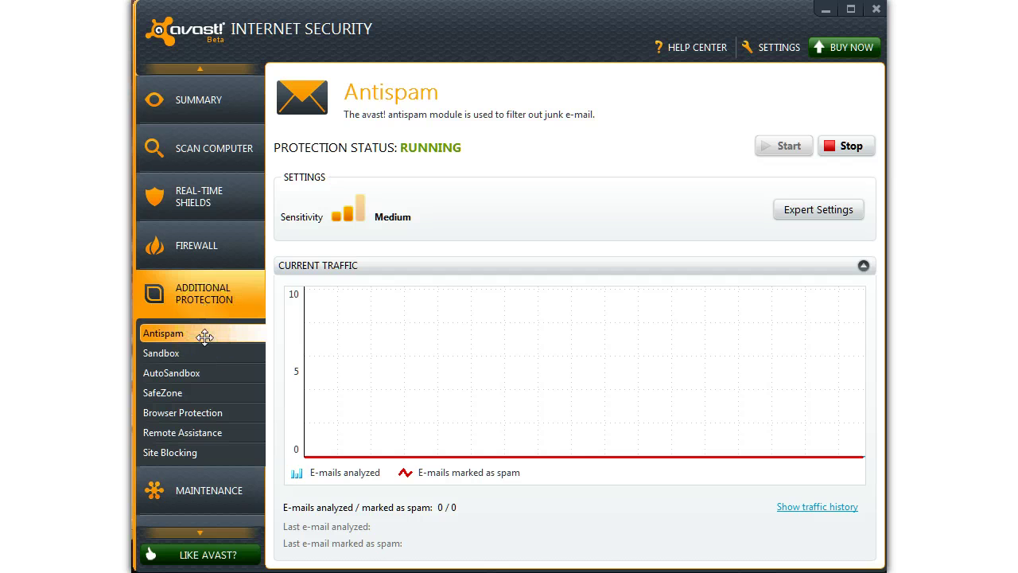
Review the Sandbox page and the virtualization parameters in its expert settings, and close the settings
{"action": "left_click", "coordinate": [207, 356]}
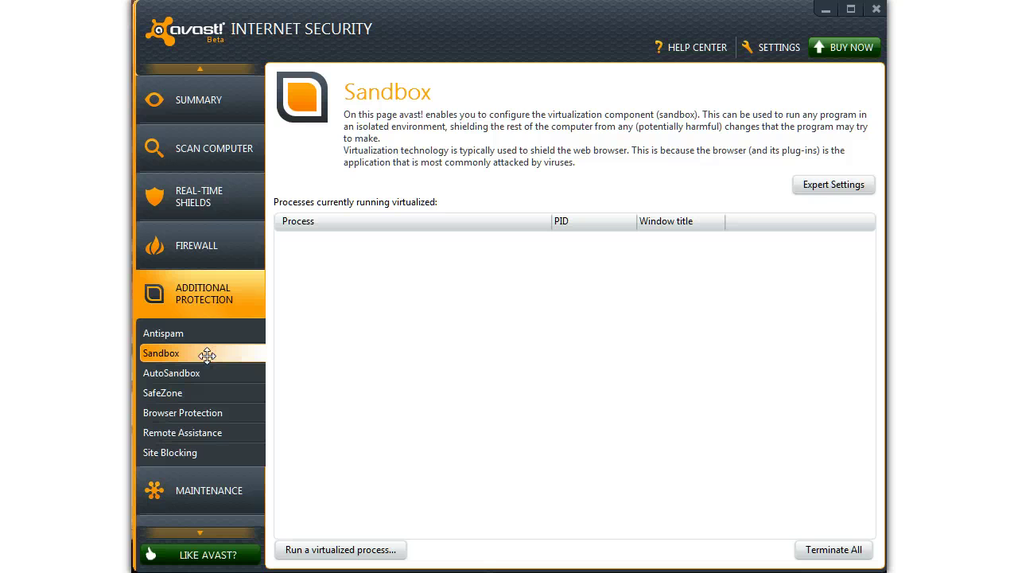
{"action": "left_click", "coordinate": [835, 183]}
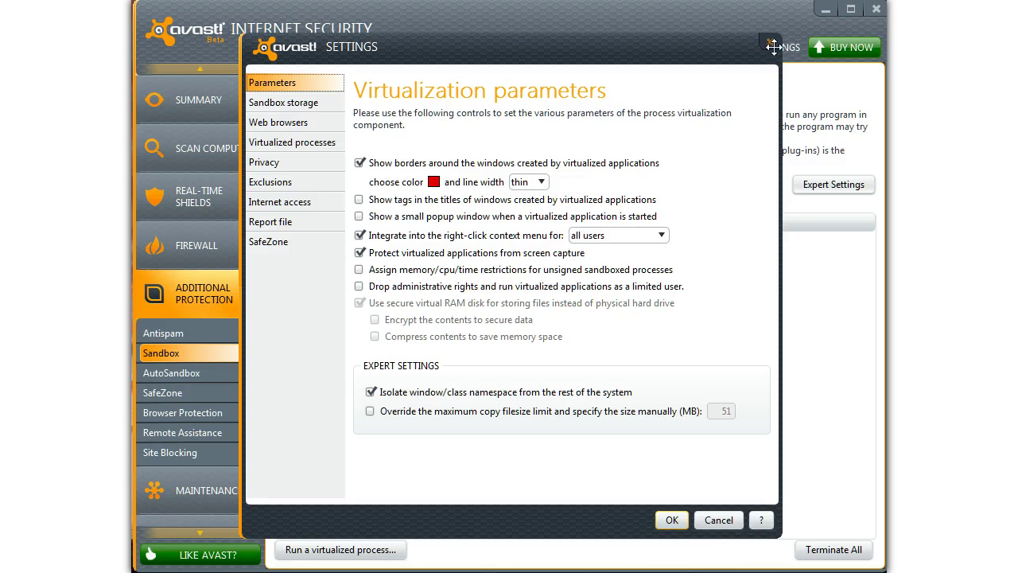
{"action": "left_click", "coordinate": [768, 44]}
{"action": "key", "text": "Escape"}
{"action": "left_click", "coordinate": [268, 430]}
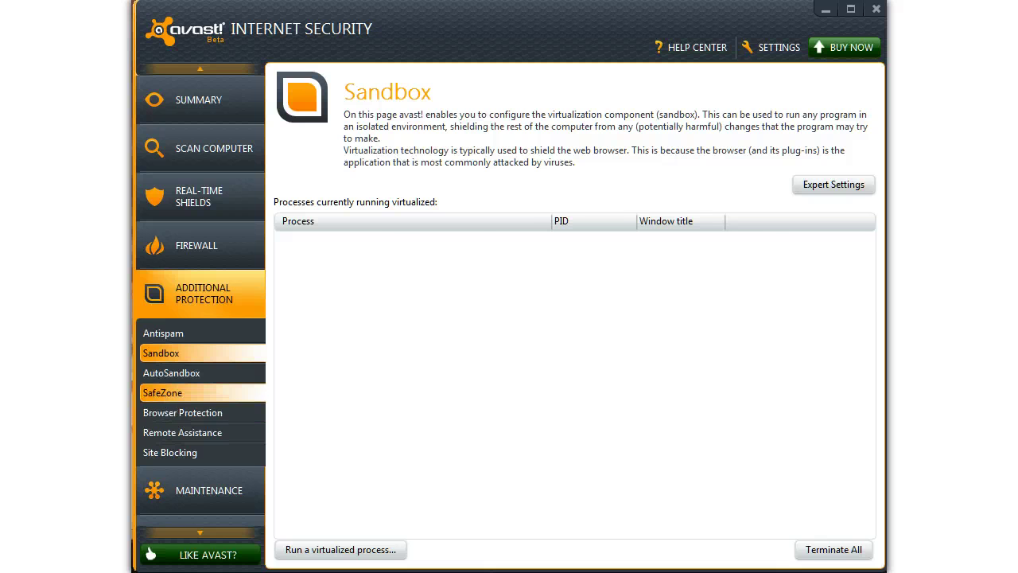
Review the AutoSandbox page under the additional protection features
{"action": "left_click", "coordinate": [171, 372]}
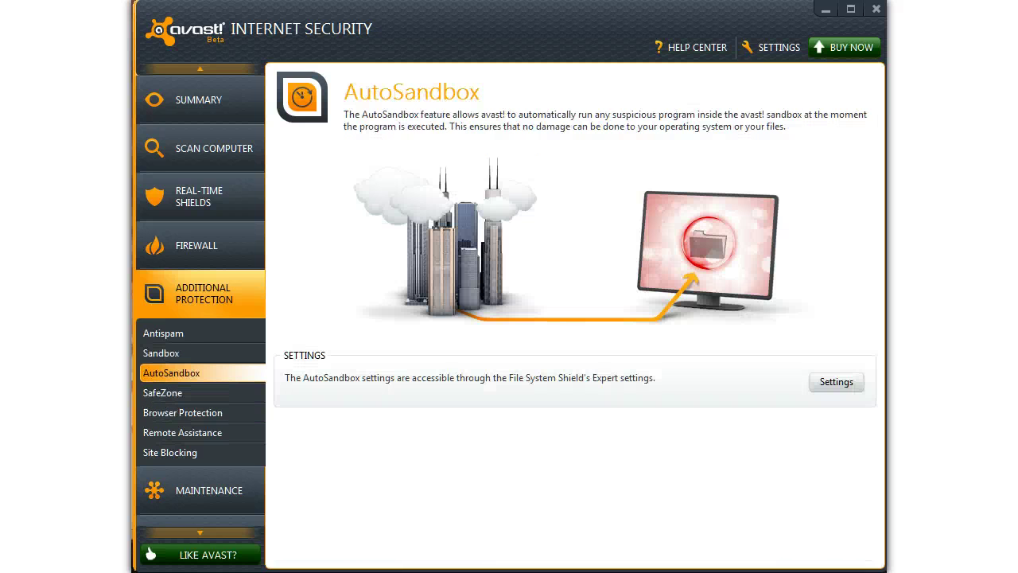
{"action": "left_click", "coordinate": [177, 375]}
{"action": "left_click", "coordinate": [133, 288]}
Review the SafeZone page and its SafeZone parameters, and close the settings
{"action": "left_click", "coordinate": [190, 395]}
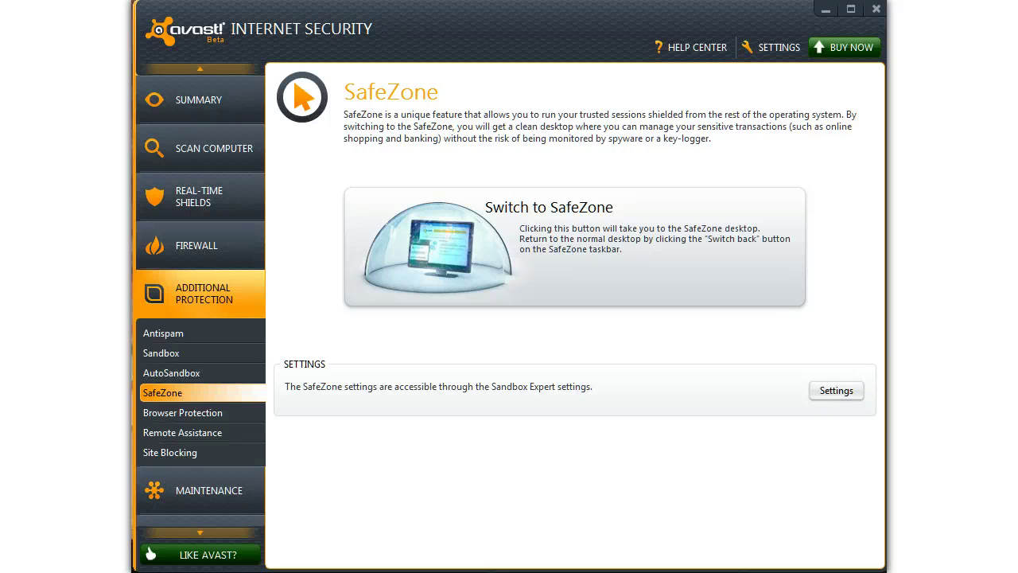
{"action": "left_click", "coordinate": [836, 389]}
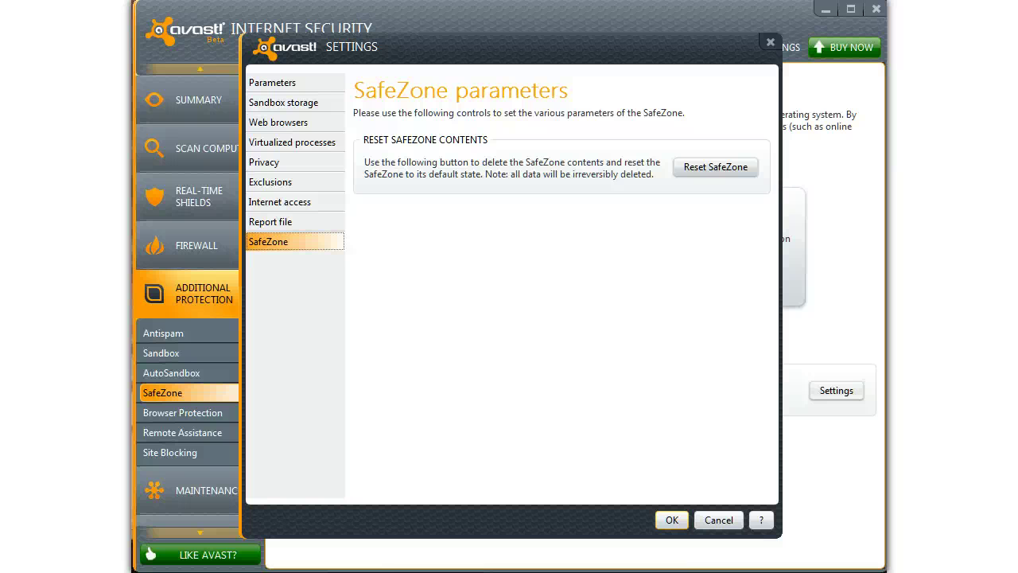
{"action": "left_click", "coordinate": [770, 42]}
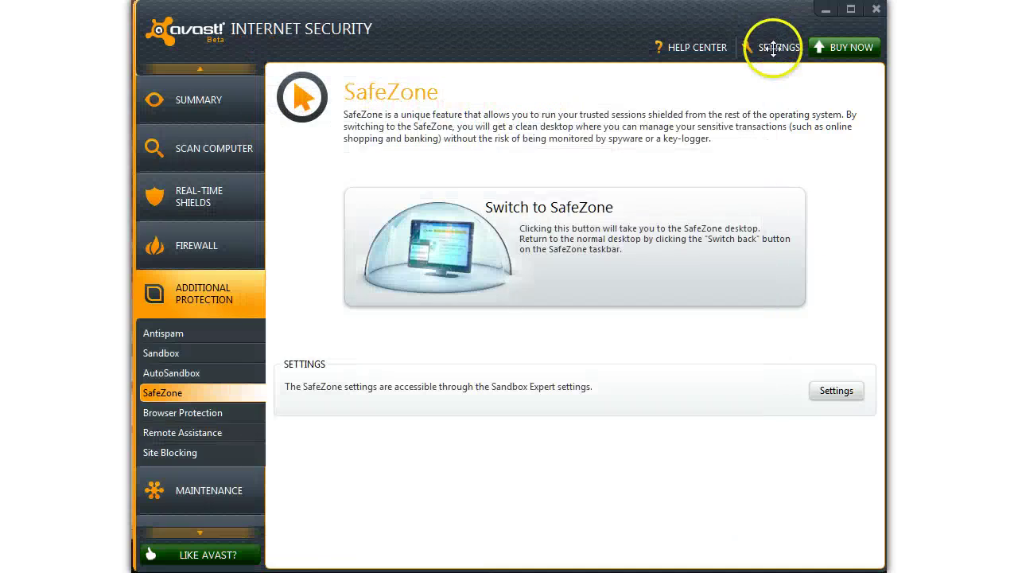
Review the Browser Protection, Remote Assistance and Site Blocking pages in turn
{"action": "left_click", "coordinate": [183, 412]}
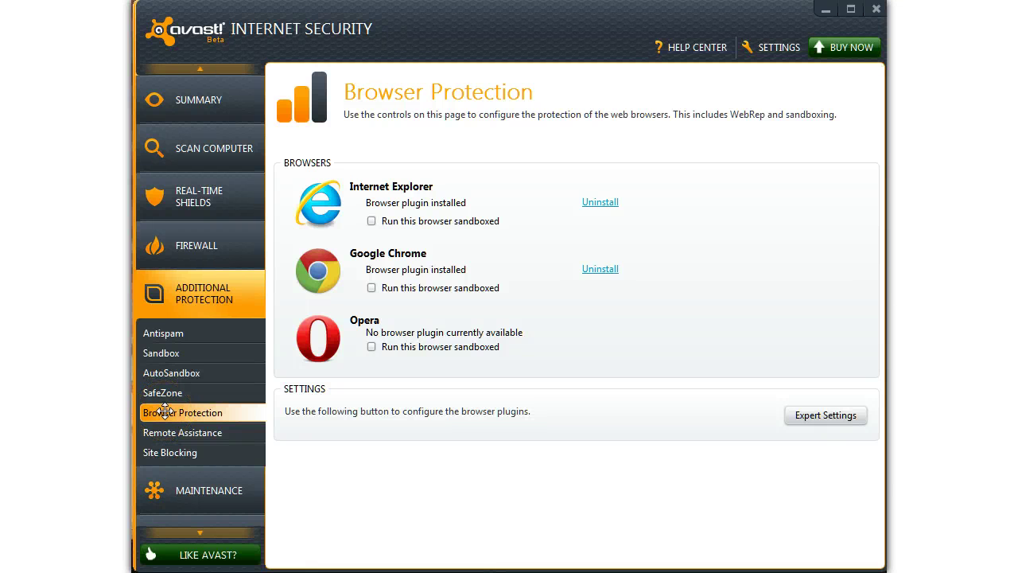
{"action": "left_click", "coordinate": [191, 432]}
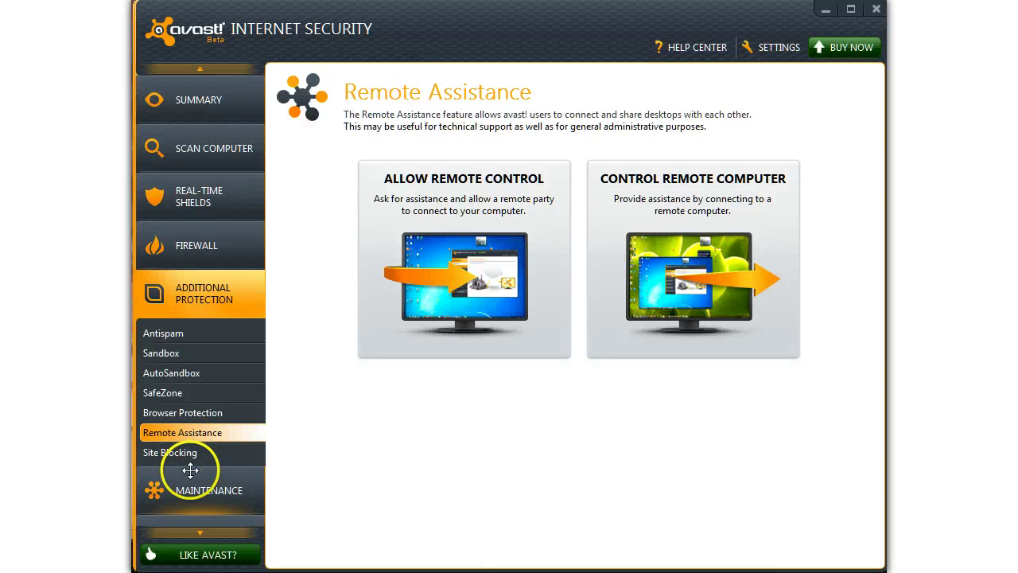
{"action": "left_click", "coordinate": [185, 452]}
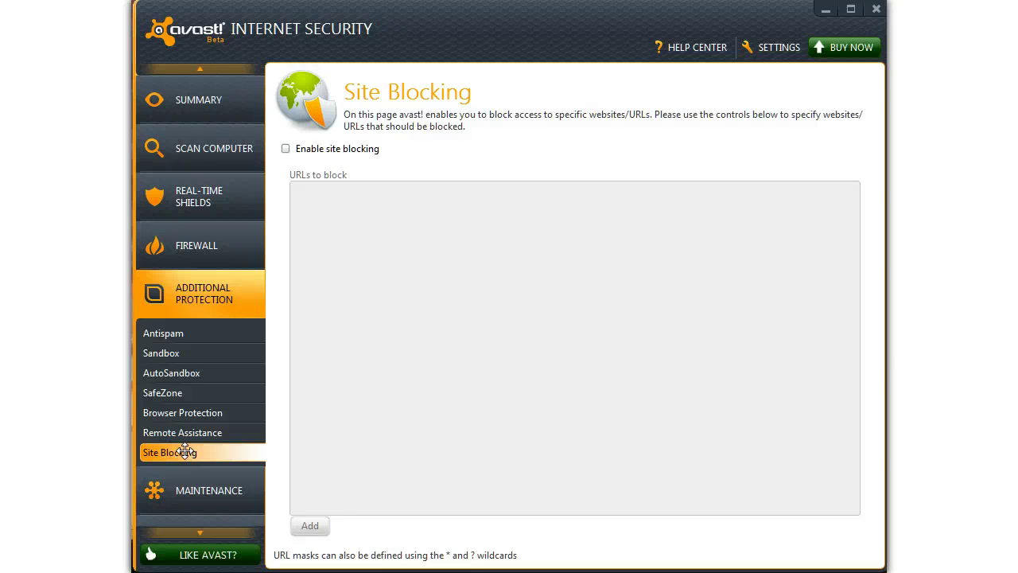
Review the maintenance section's Update, Subscription and Virus Chest pages in turn
{"action": "left_click", "coordinate": [203, 490]}
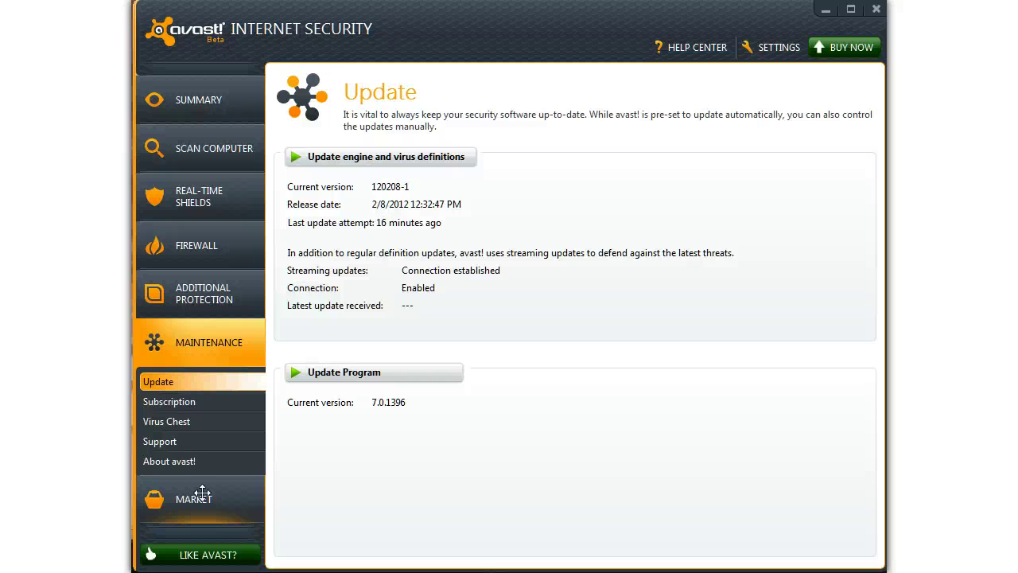
{"action": "left_click_drag", "start_coordinate": [249, 524], "coordinate": [229, 520]}
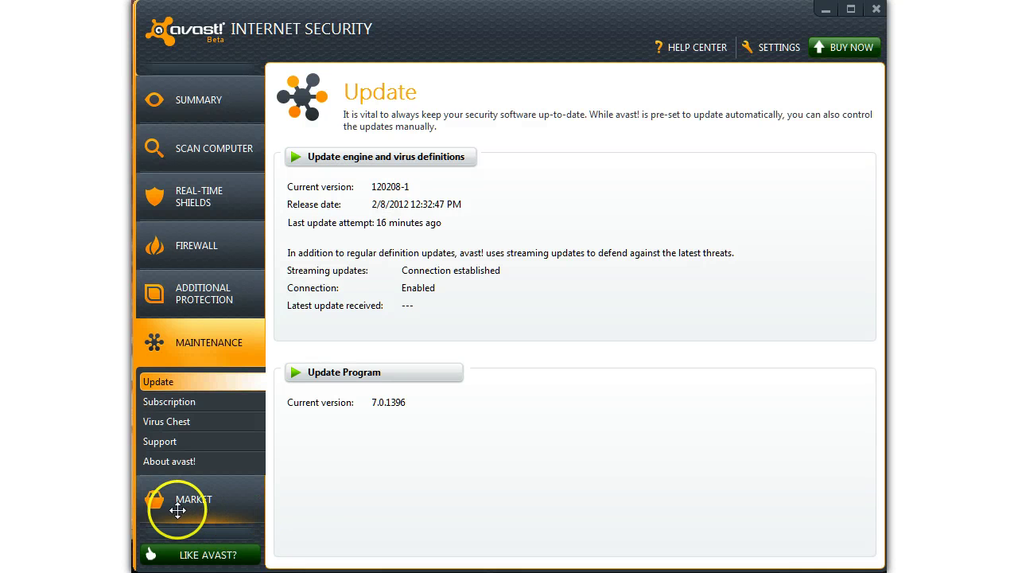
{"action": "left_click", "coordinate": [169, 401]}
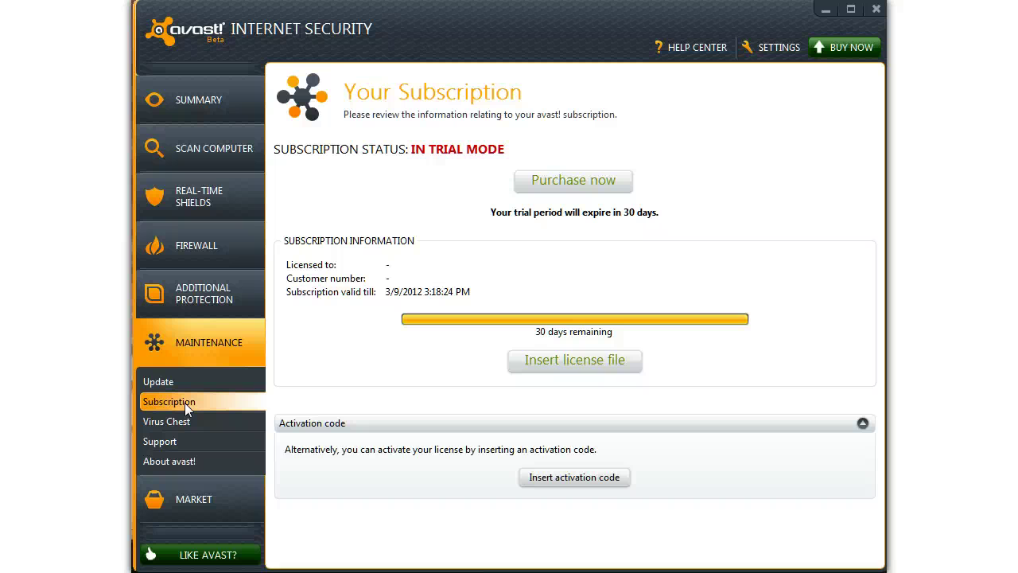
{"action": "left_click", "coordinate": [185, 420]}
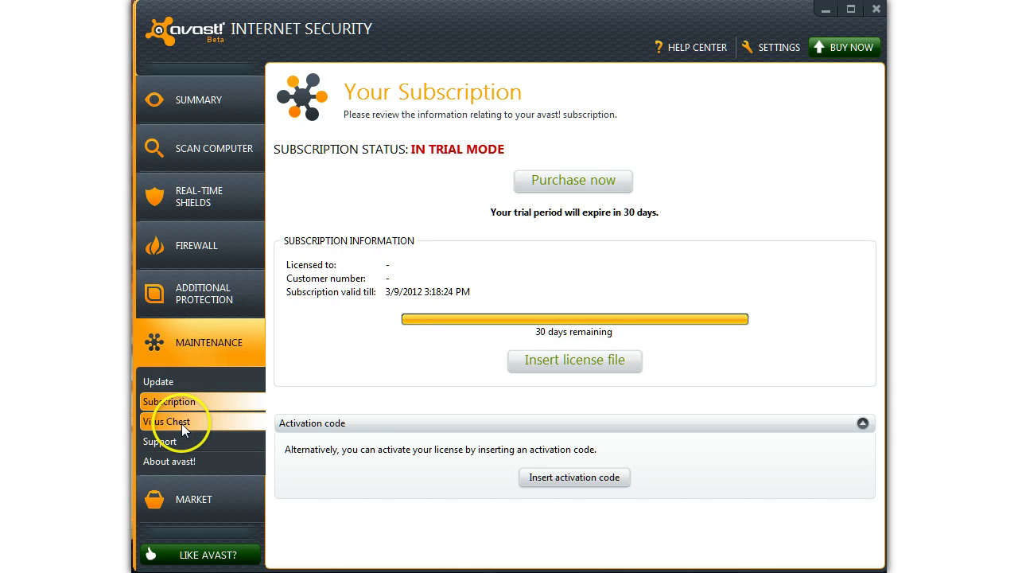
{"action": "left_click", "coordinate": [181, 423]}
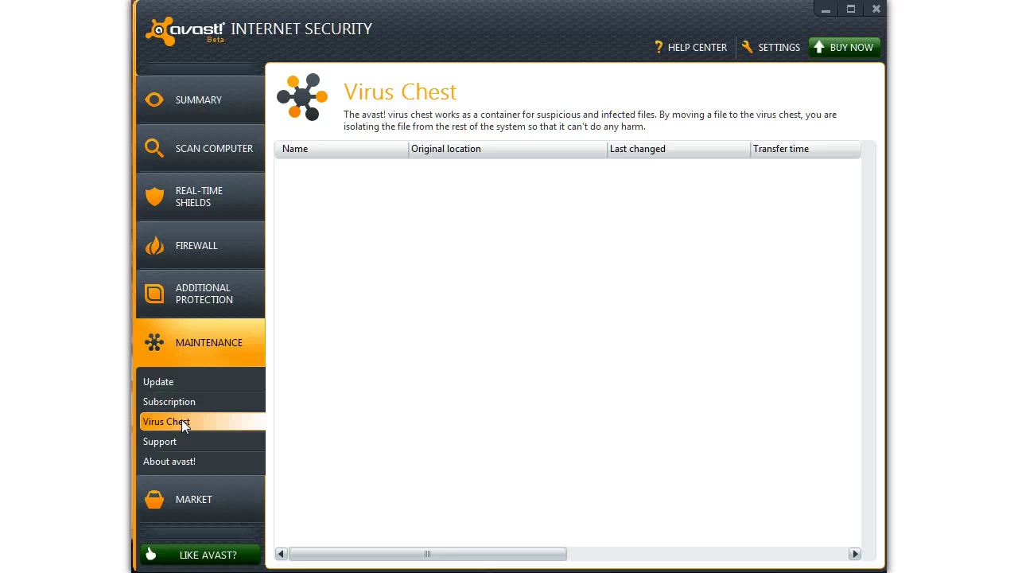
Review the maintenance section's Support and About avast! pages, and the products offered in the avast! Market
{"action": "left_click", "coordinate": [160, 444]}
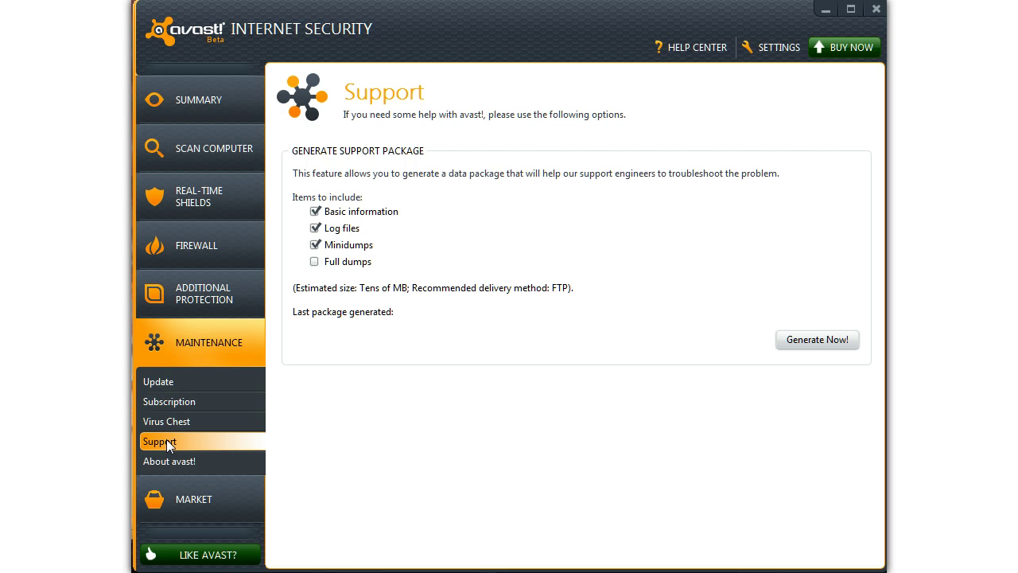
{"action": "left_click", "coordinate": [200, 464]}
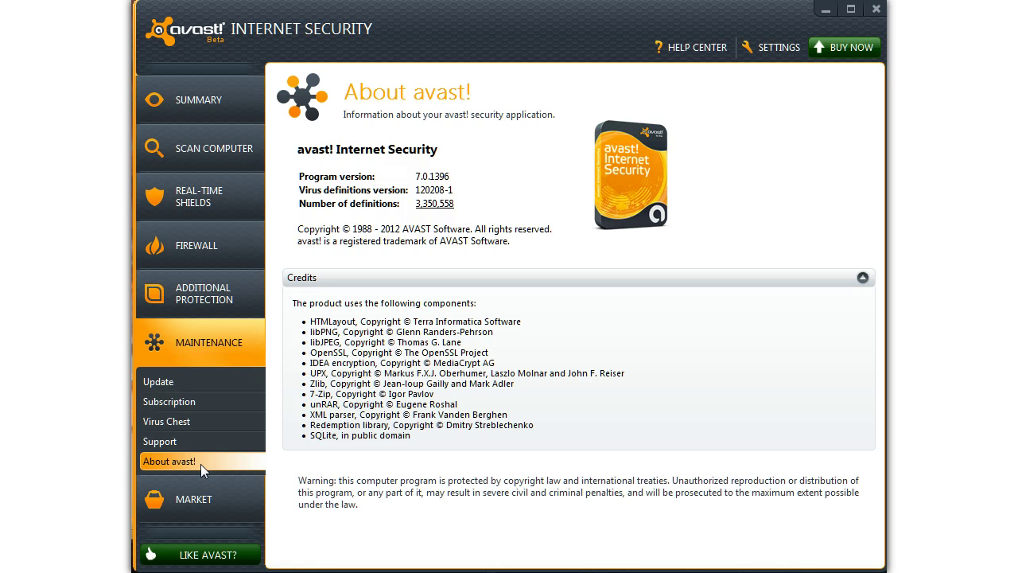
{"action": "left_click", "coordinate": [197, 503]}
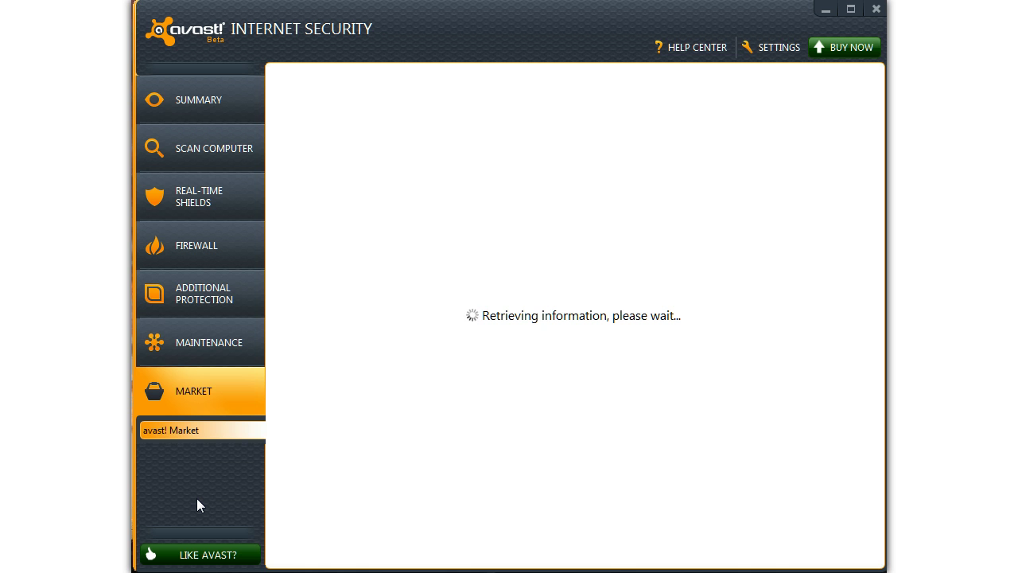
{"action": "left_click", "coordinate": [168, 407]}
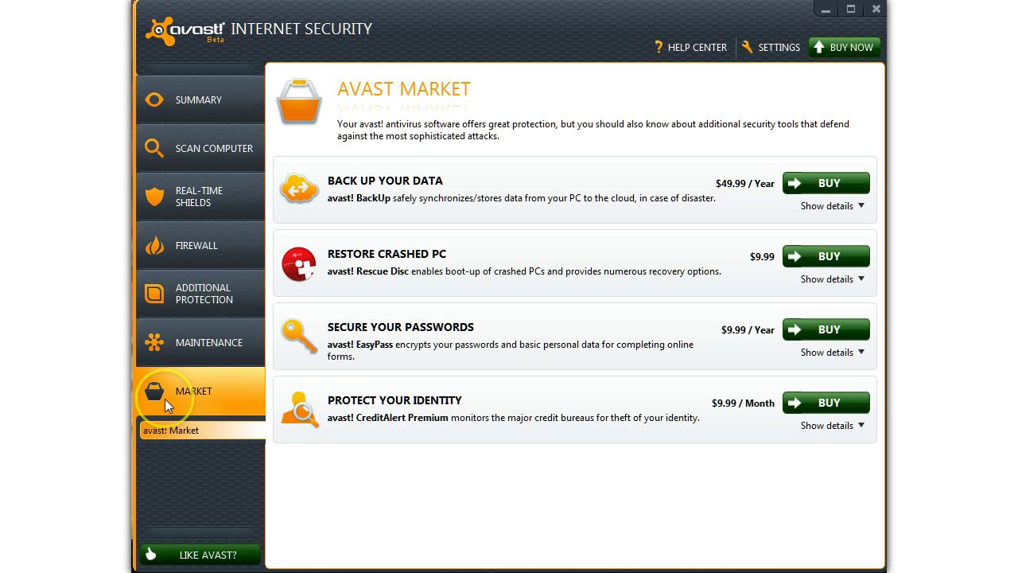